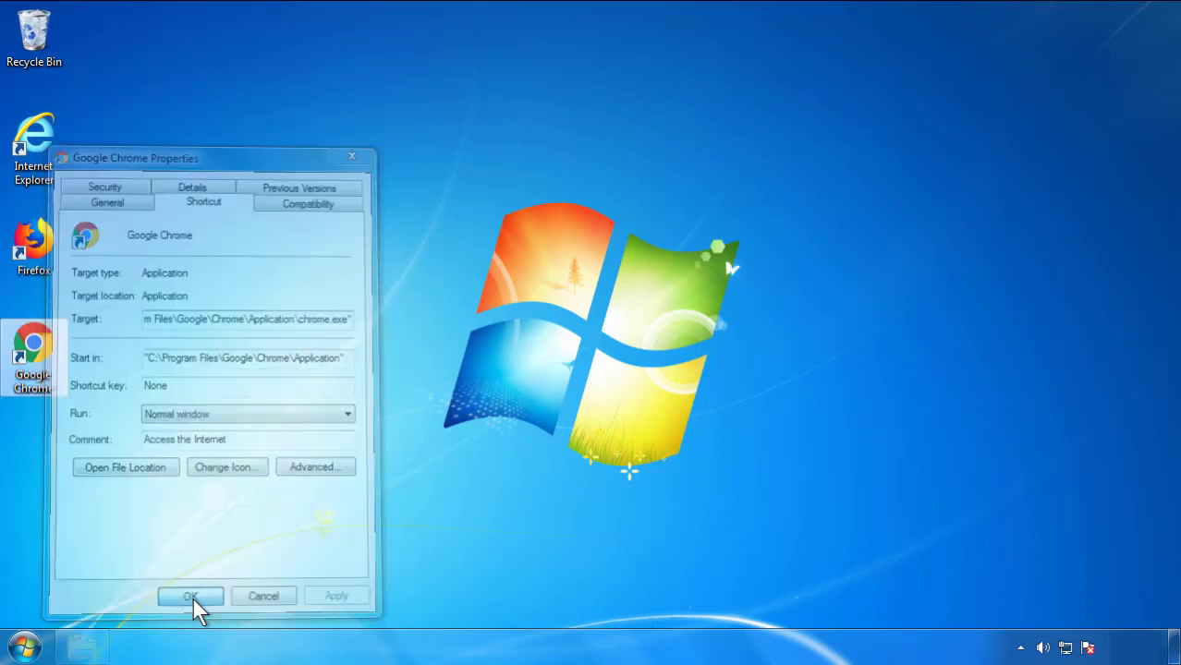
Step: Close the Google Chrome shortcut properties and bring up the Start menu
{"action": "left_click", "coordinate": [26, 647]}
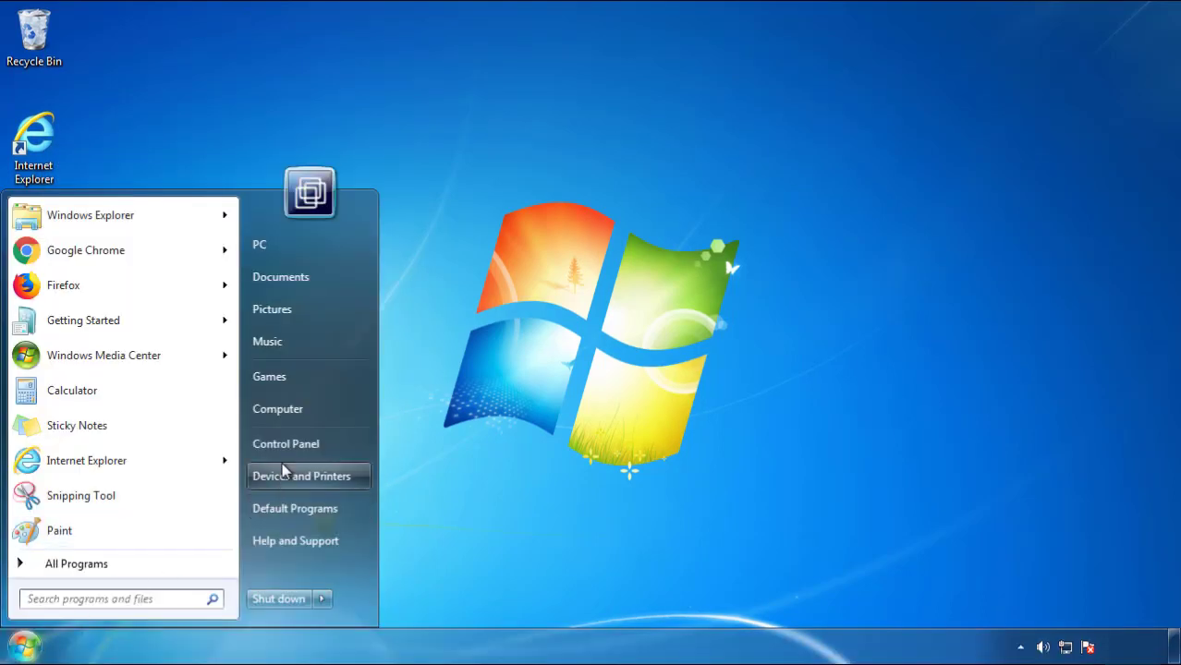
Step: Open Programs and Features from Control Panel, listing programs newest first by Installed On
{"action": "left_click", "coordinate": [295, 443]}
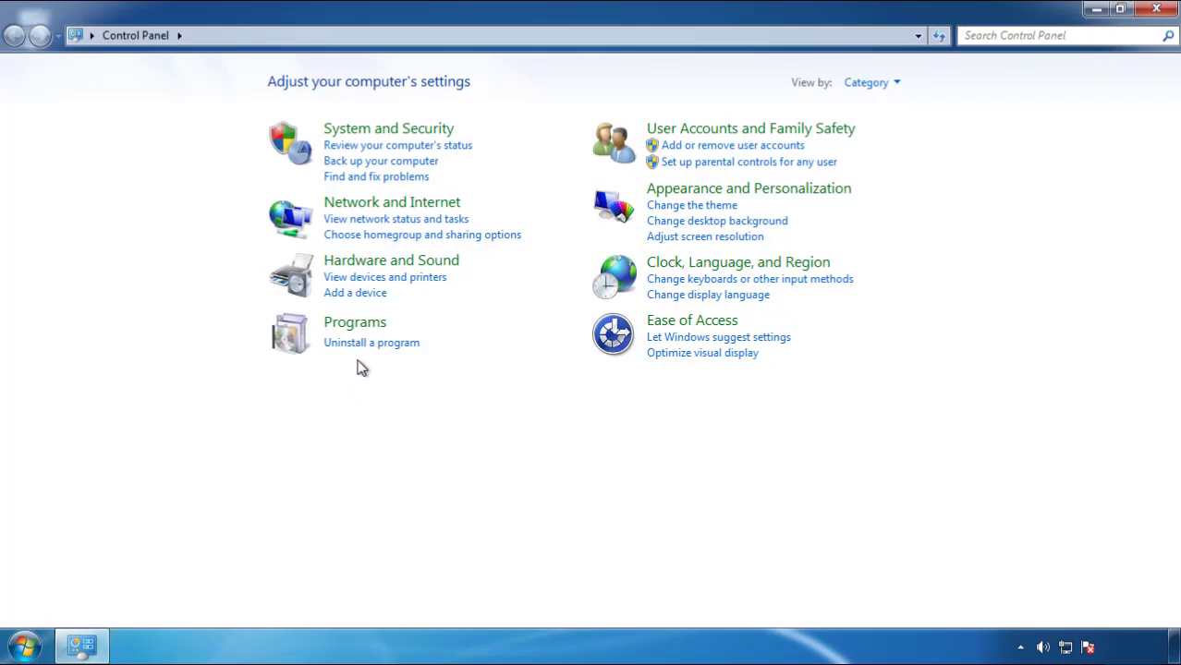
{"action": "left_click", "coordinate": [367, 346]}
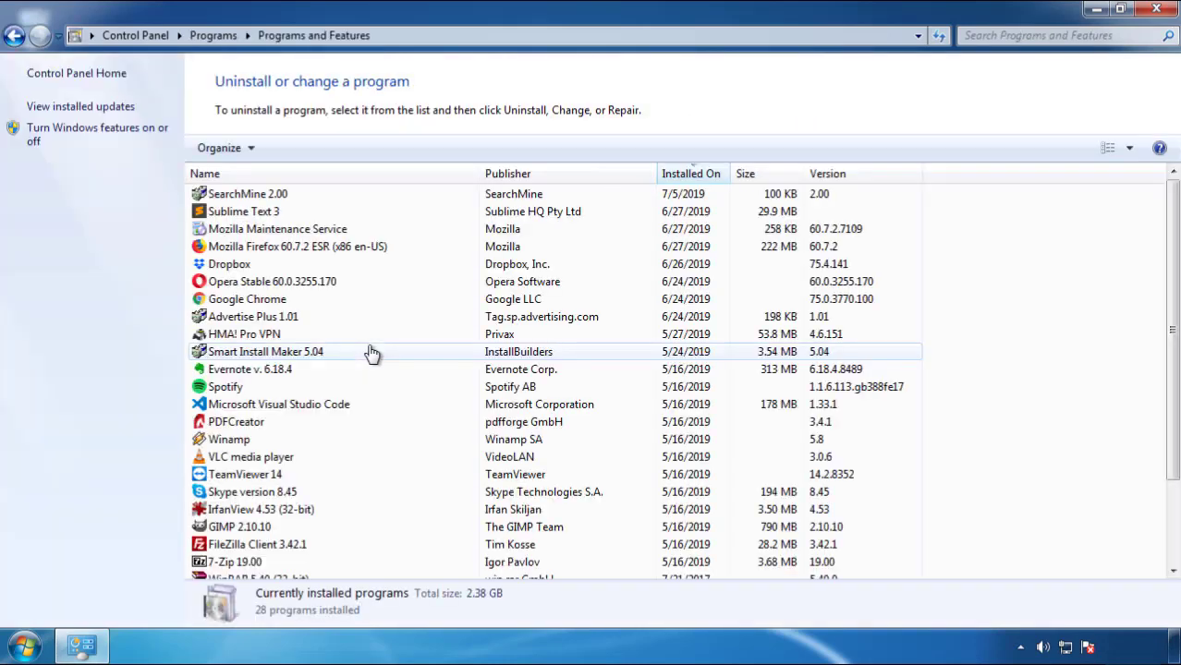
{"action": "left_click", "coordinate": [692, 175]}
{"action": "left_click", "coordinate": [688, 178]}
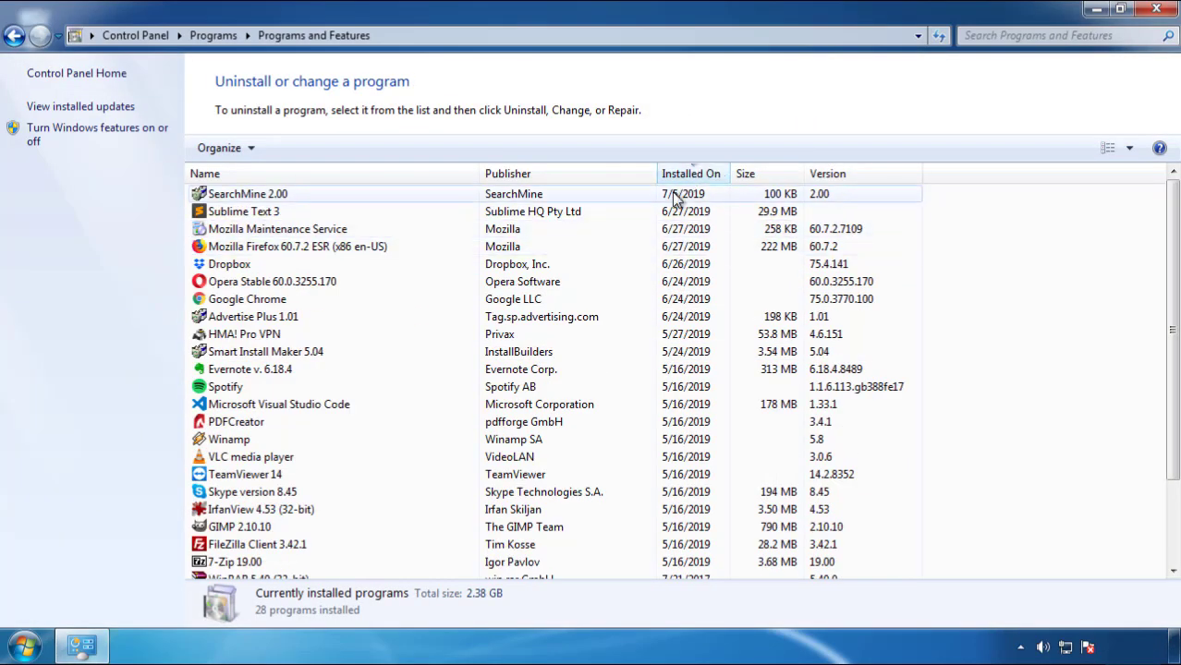
Step: Uninstall SearchMine 2.00 through its wizard and close Programs and Features
{"action": "left_click", "coordinate": [247, 195]}
{"action": "left_click", "coordinate": [293, 148]}
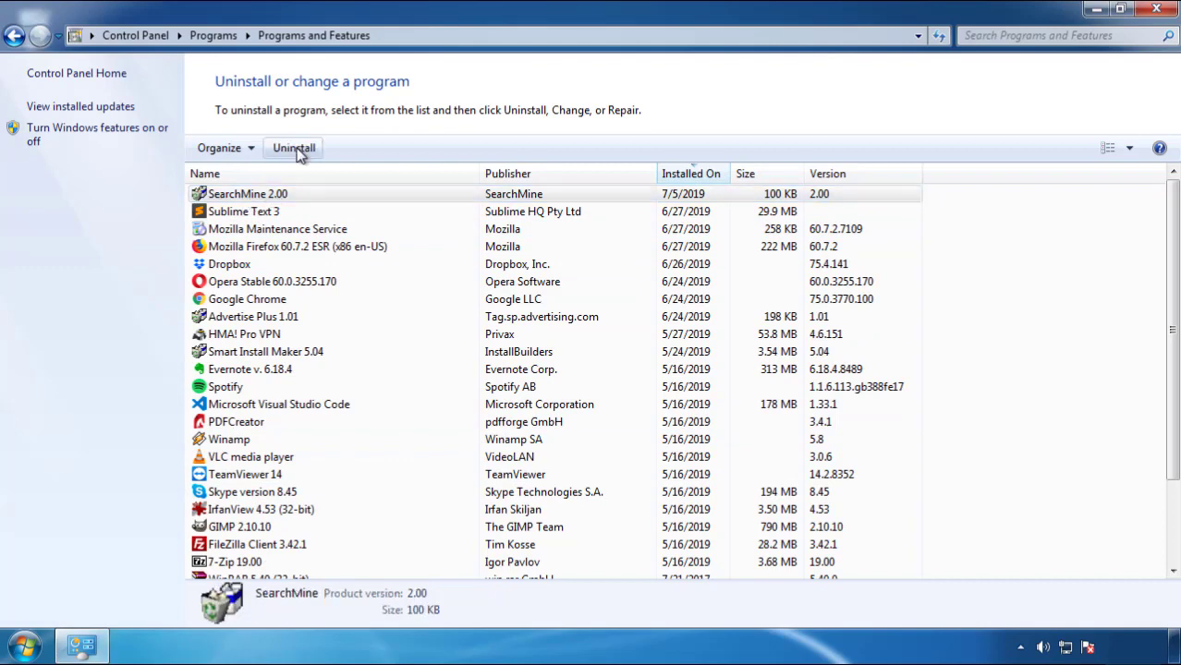
{"action": "left_click", "coordinate": [689, 492]}
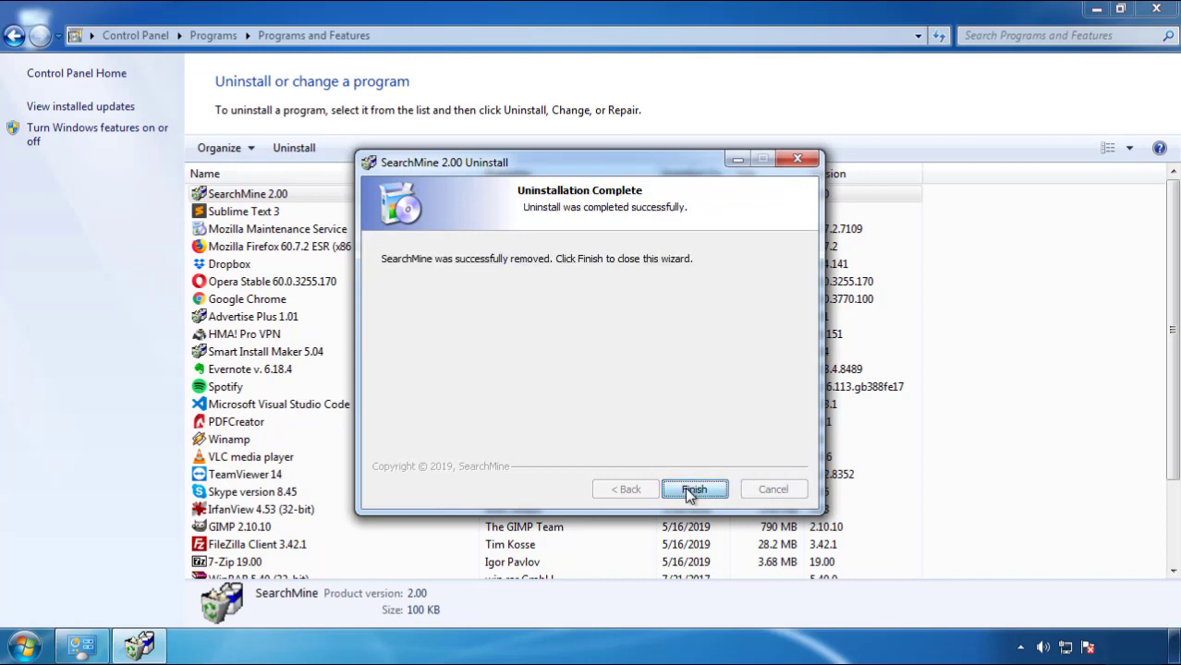
{"action": "left_click", "coordinate": [688, 488]}
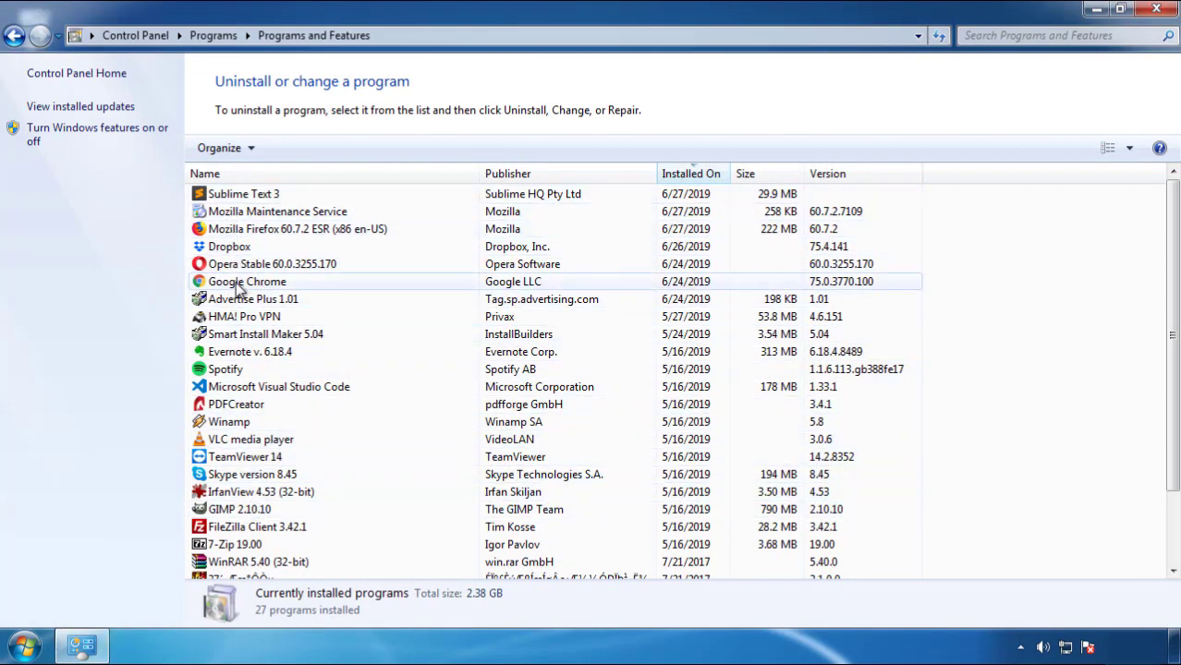
{"action": "left_click", "coordinate": [1158, 11]}
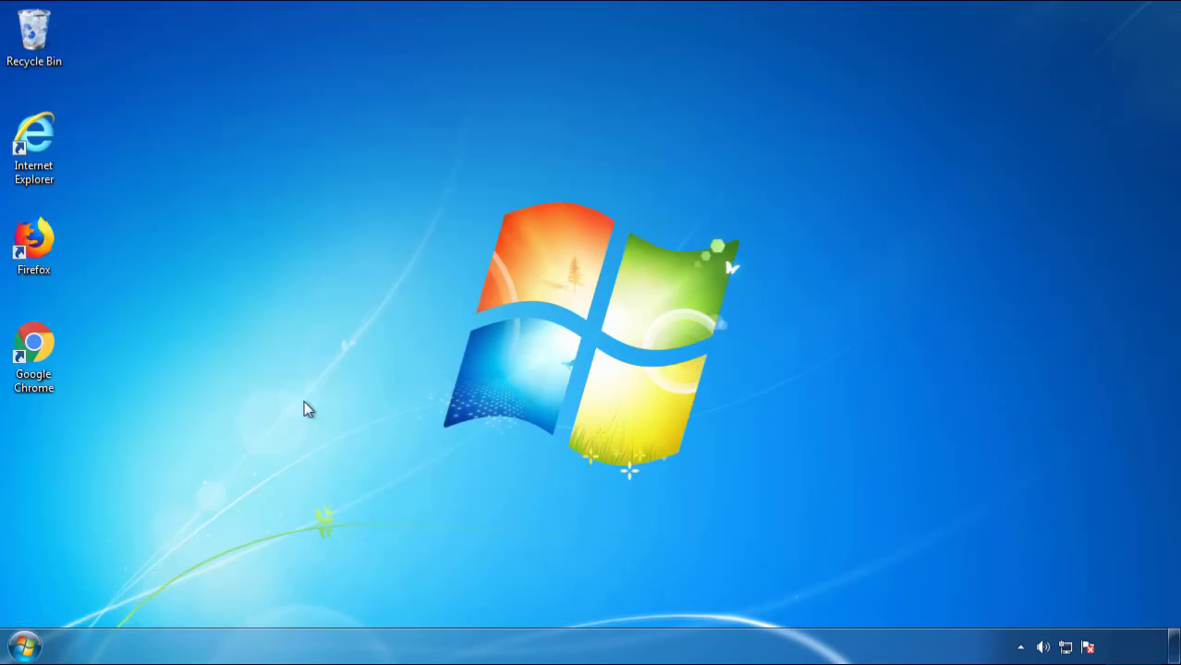
Step: Restart the PC and choose Safe Mode in Advanced Boot Options
{"action": "left_click", "coordinate": [22, 649]}
{"action": "left_click", "coordinate": [320, 600]}
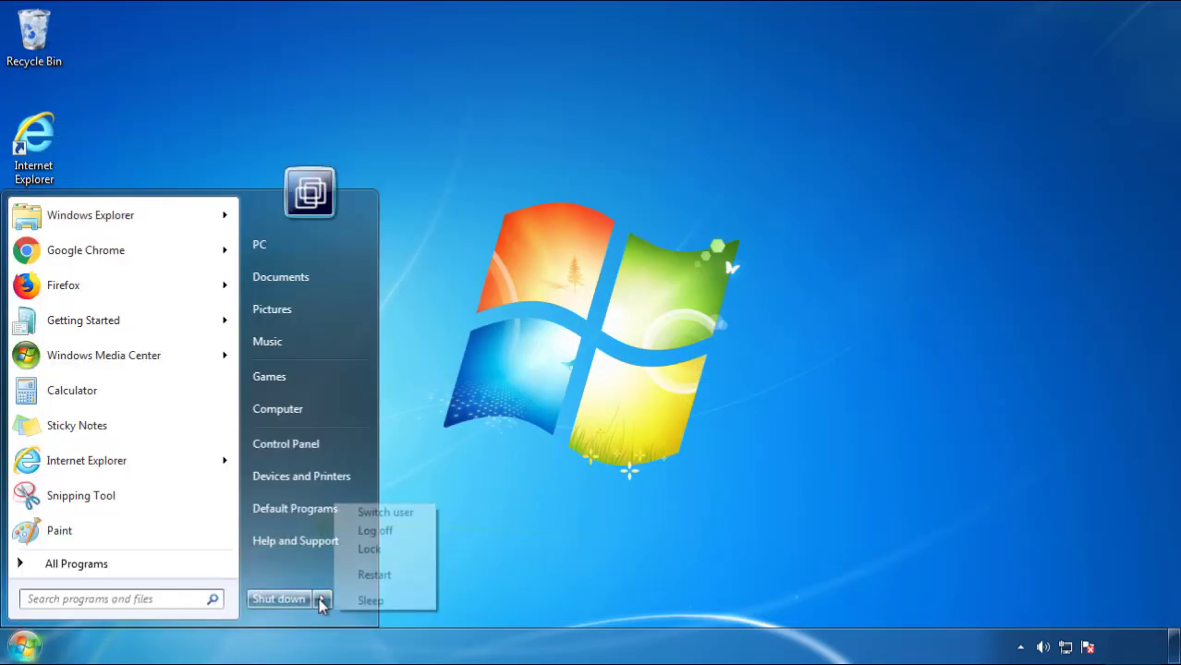
{"action": "left_click", "coordinate": [617, 505]}
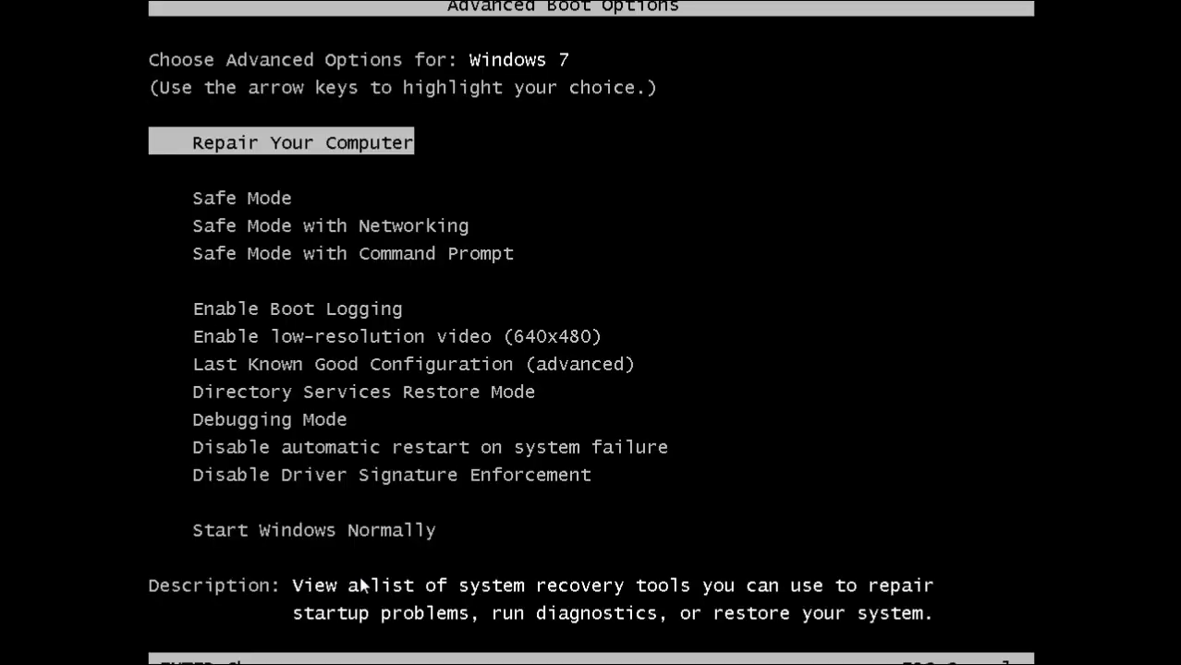
{"action": "key", "text": "Down"}
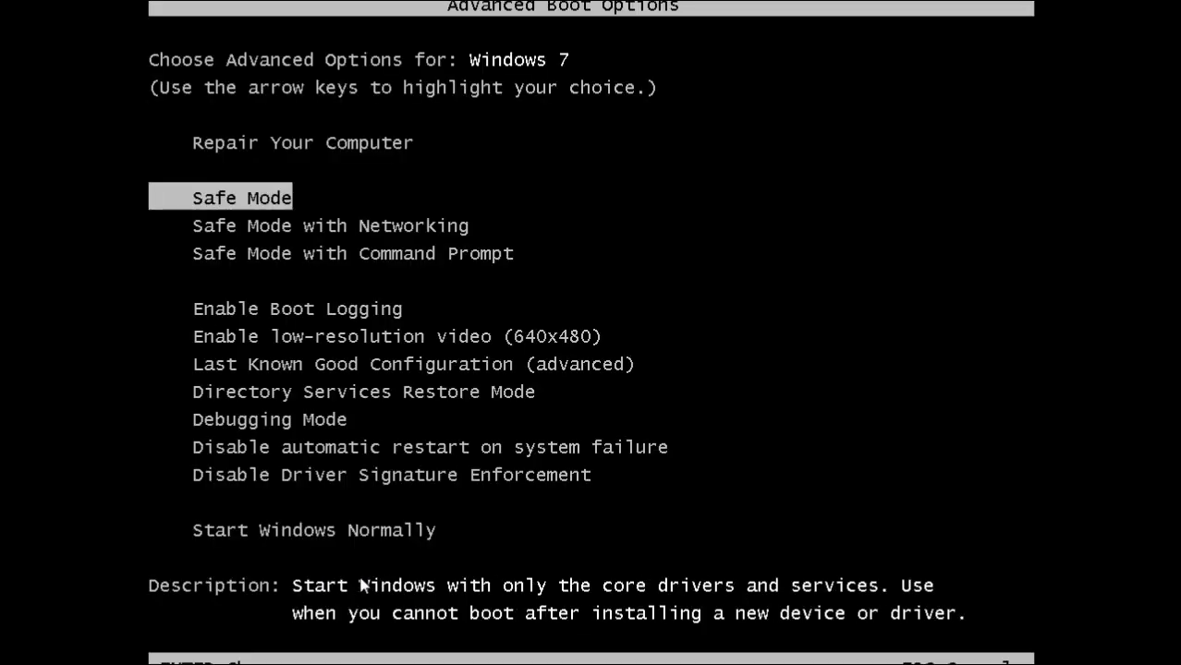
{"action": "key", "text": "Return"}
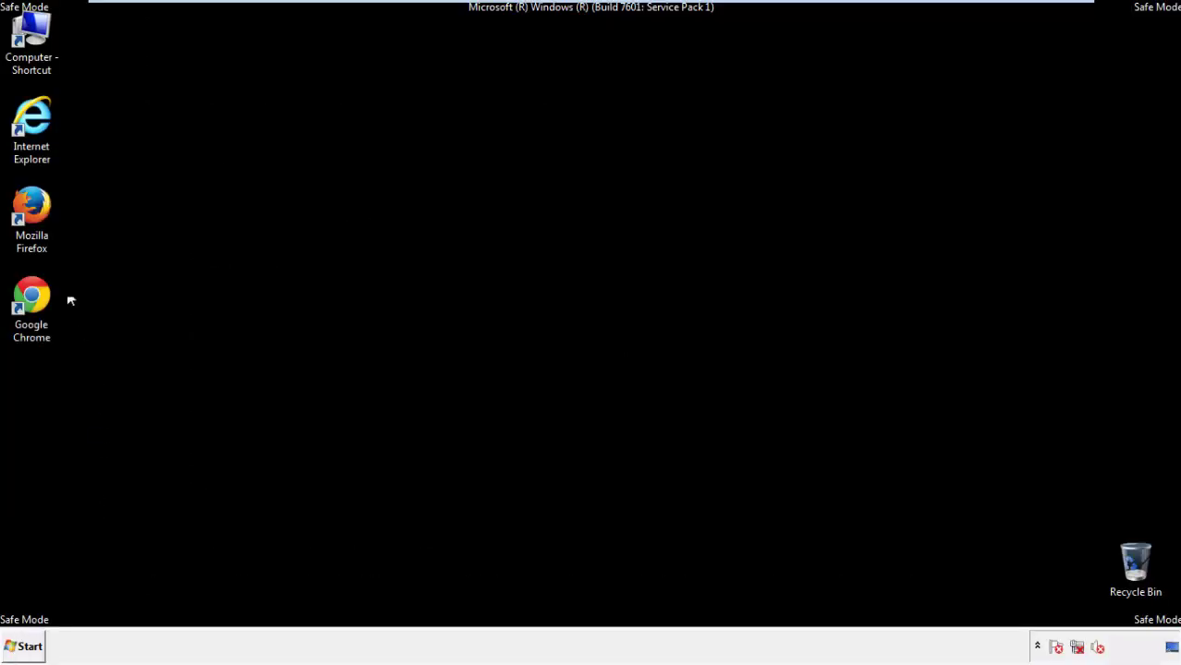
Step: Launch Firefox, decline the default-browser prompt, and make the menu bar visible
{"action": "double_click", "coordinate": [43, 215]}
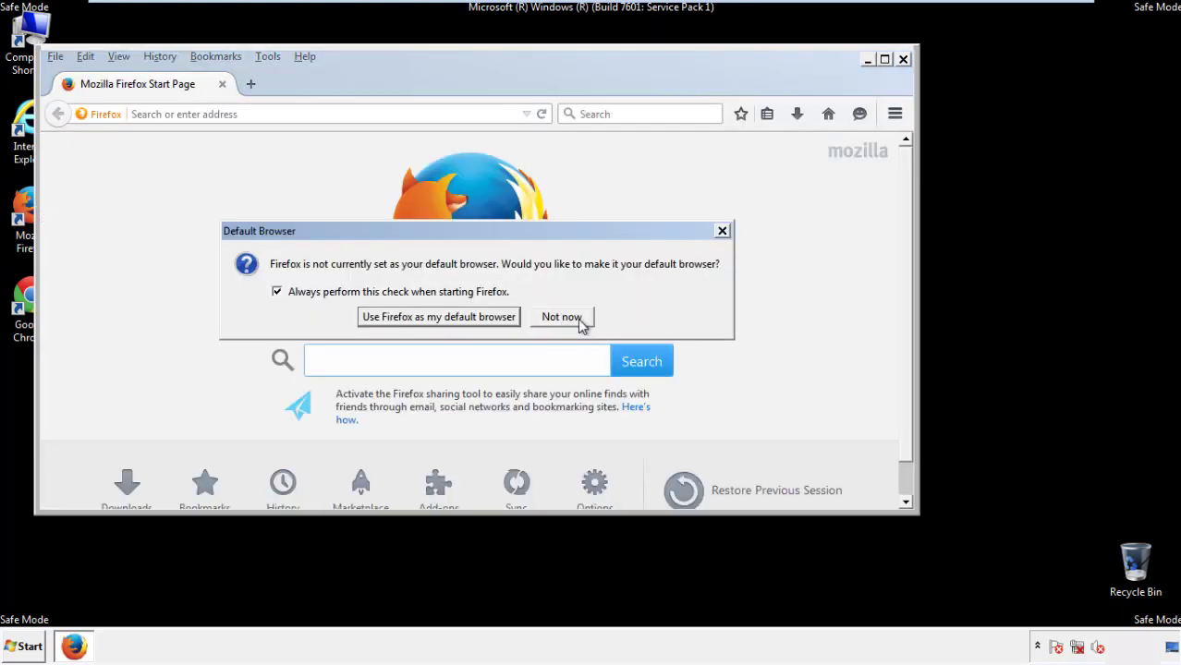
{"action": "left_click", "coordinate": [567, 317]}
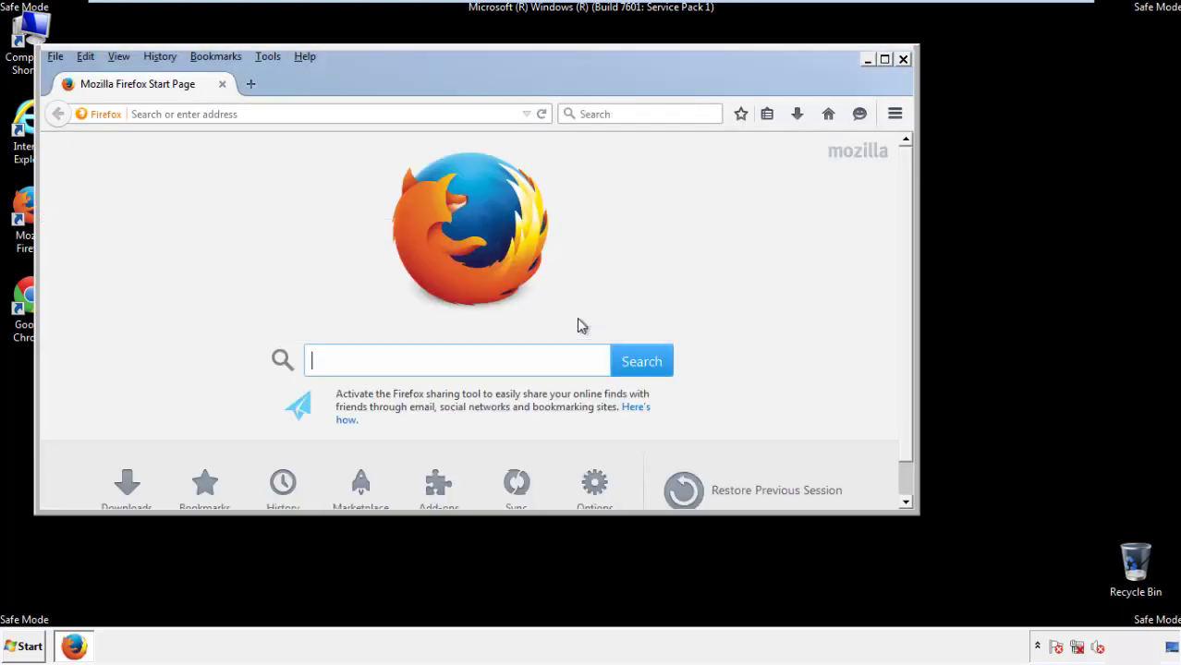
{"action": "right_click", "coordinate": [365, 82]}
{"action": "left_click", "coordinate": [397, 140]}
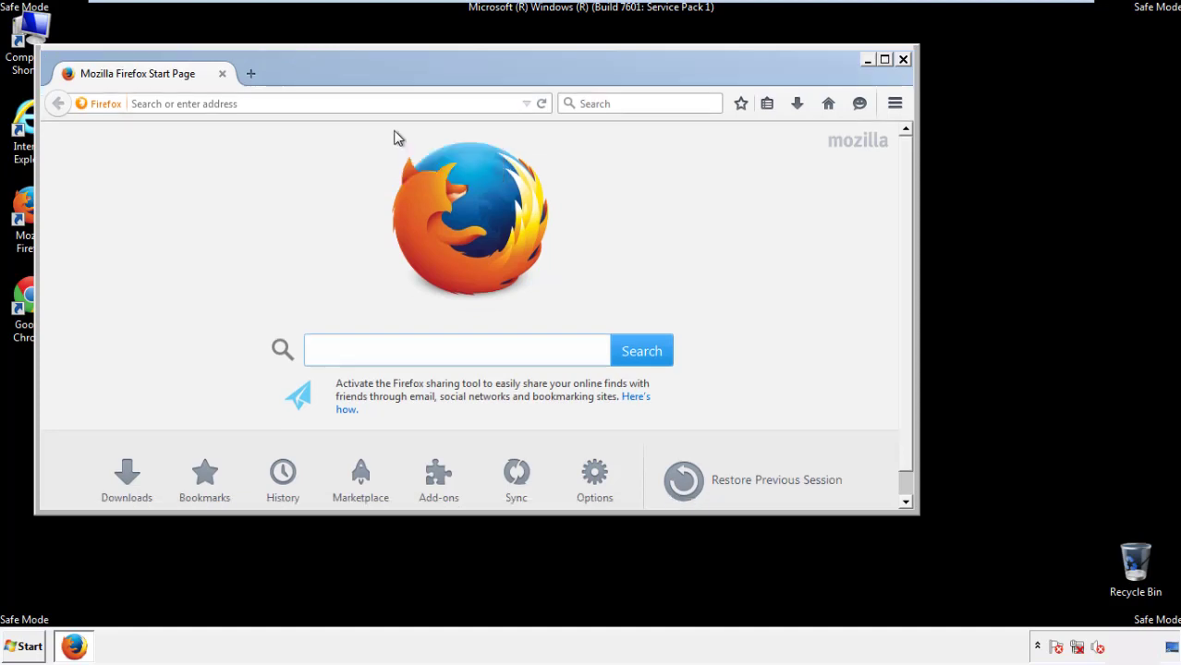
{"action": "right_click", "coordinate": [374, 77]}
{"action": "left_click", "coordinate": [386, 140]}
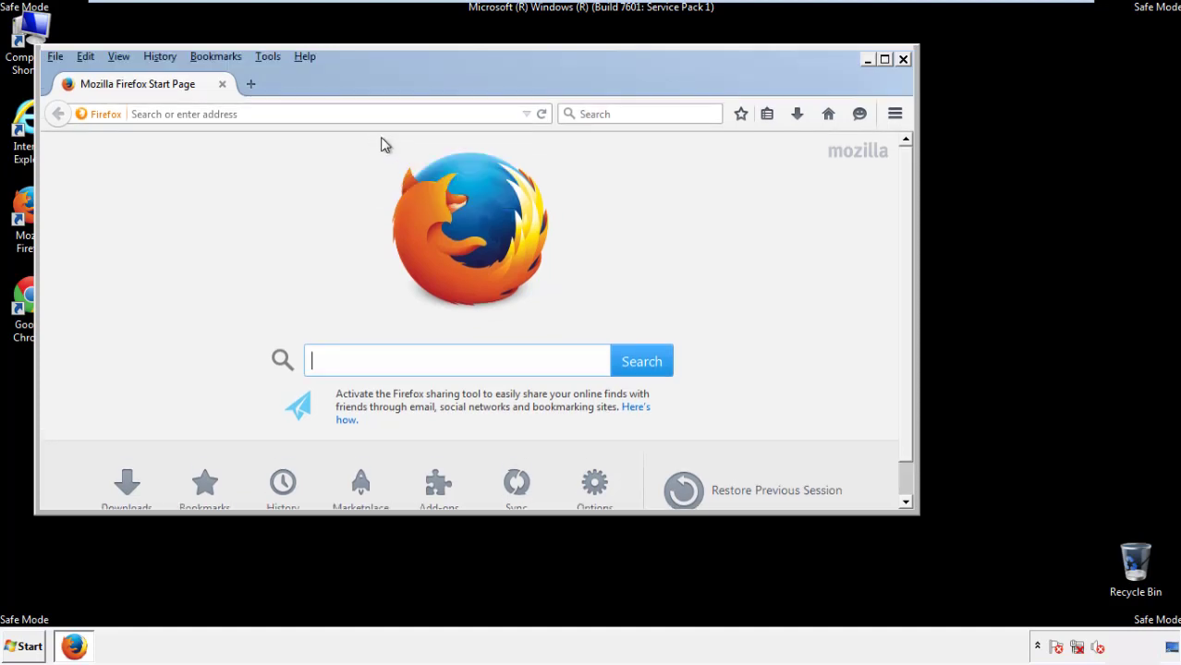
Step: Clear Firefox history for Everything, keeping Offline Website Data and Site Preferences included
{"action": "left_click", "coordinate": [161, 57]}
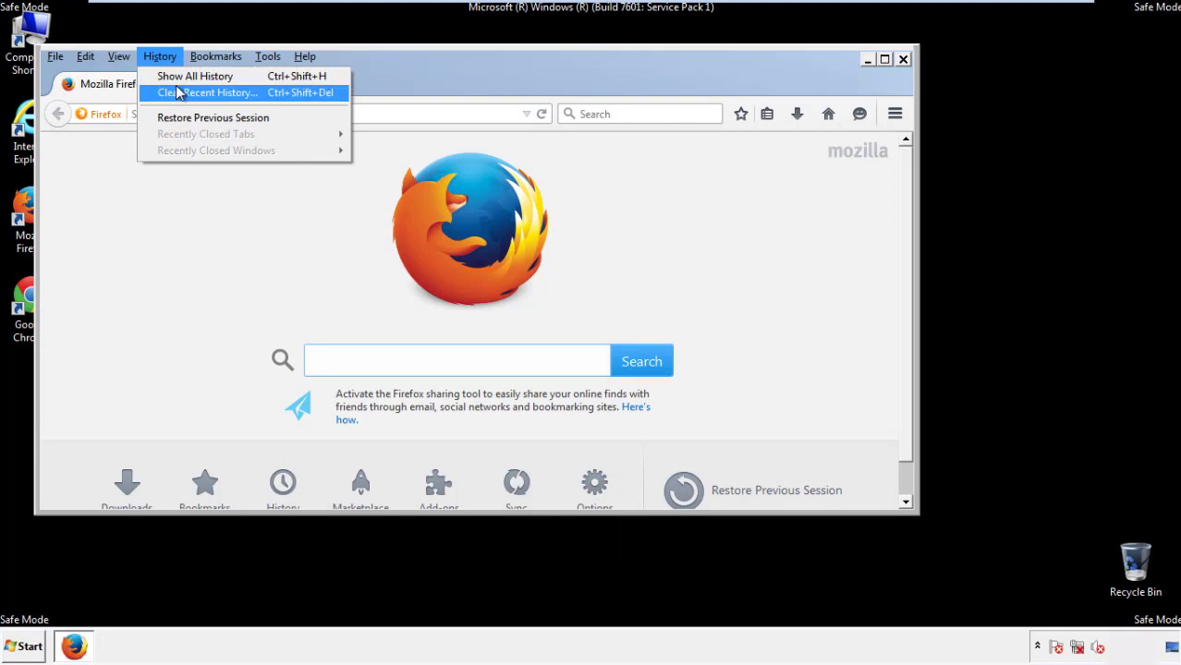
{"action": "left_click", "coordinate": [178, 93]}
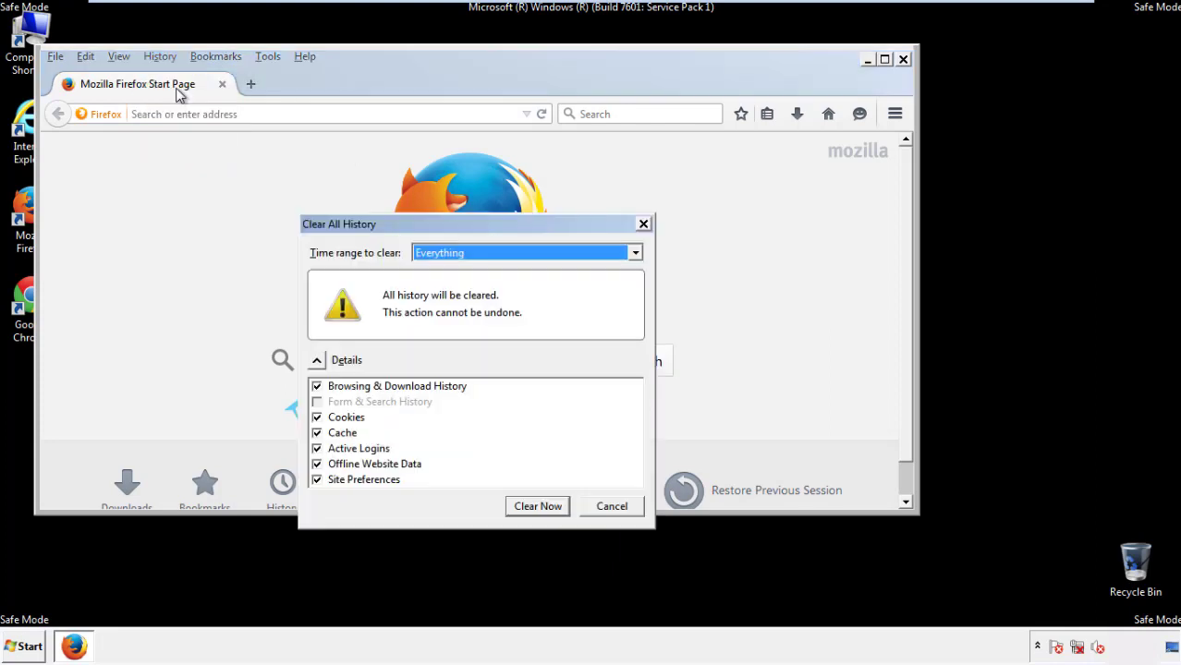
{"action": "left_click", "coordinate": [434, 255]}
{"action": "left_click", "coordinate": [443, 347]}
{"action": "left_click", "coordinate": [317, 464]}
{"action": "left_click", "coordinate": [317, 464]}
{"action": "left_click", "coordinate": [317, 481]}
{"action": "left_click", "coordinate": [317, 480]}
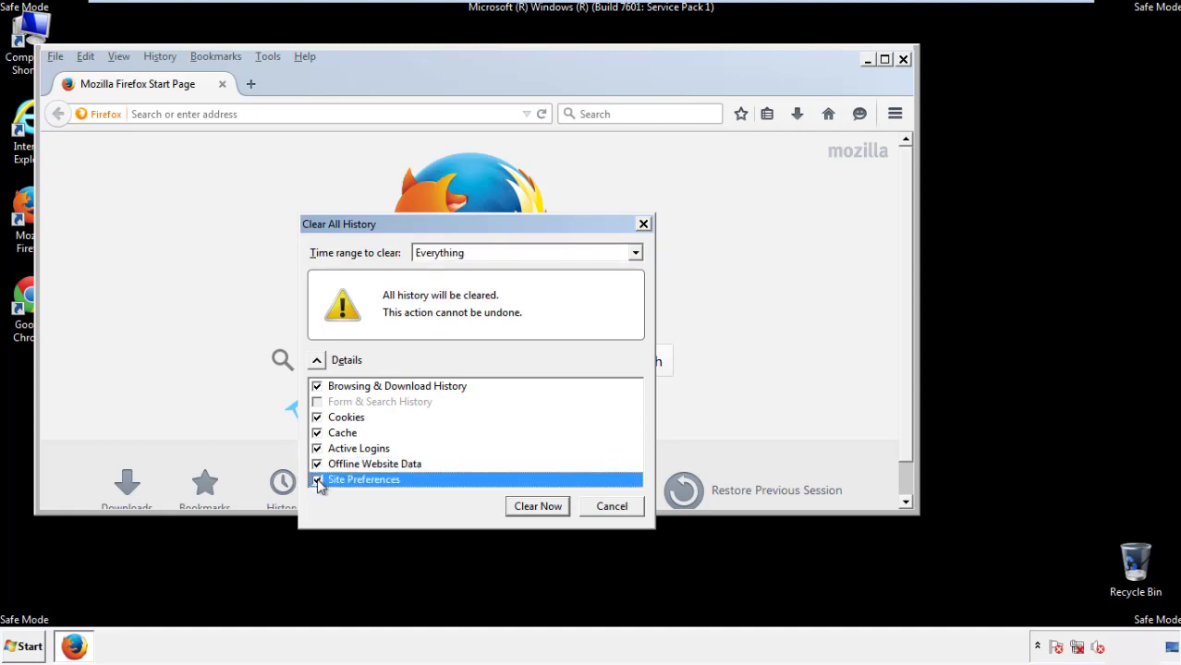
{"action": "left_click", "coordinate": [536, 507]}
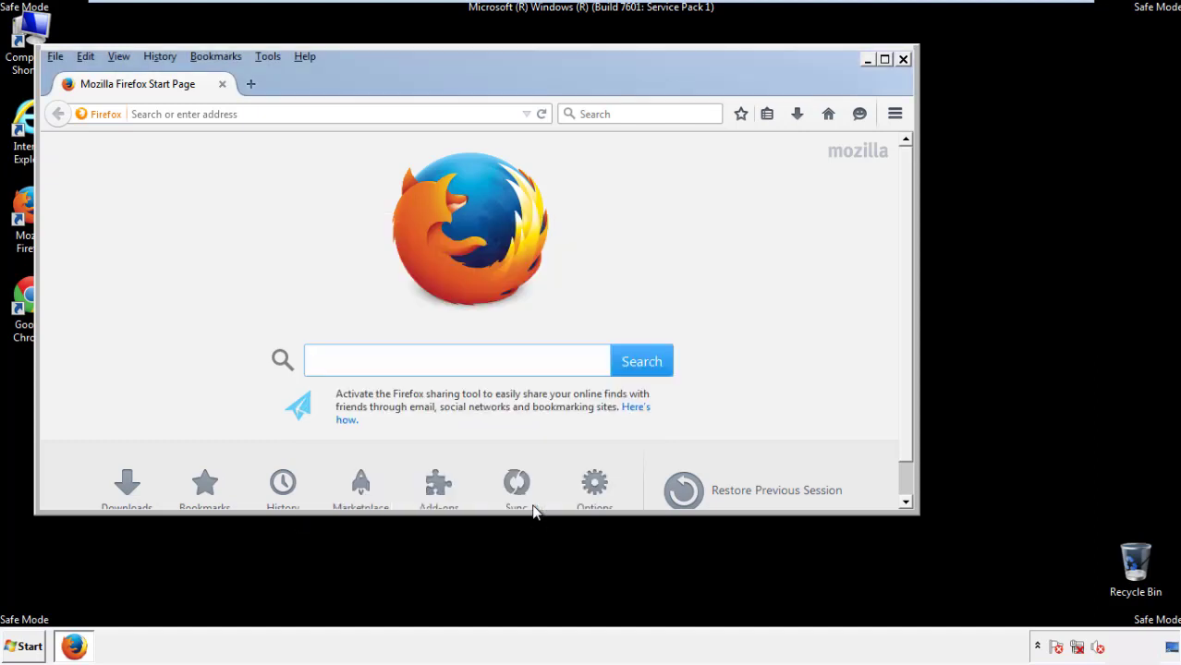
Step: Refresh Firefox from the Troubleshooting Information page, decline default browser, and close it
{"action": "left_click", "coordinate": [304, 55]}
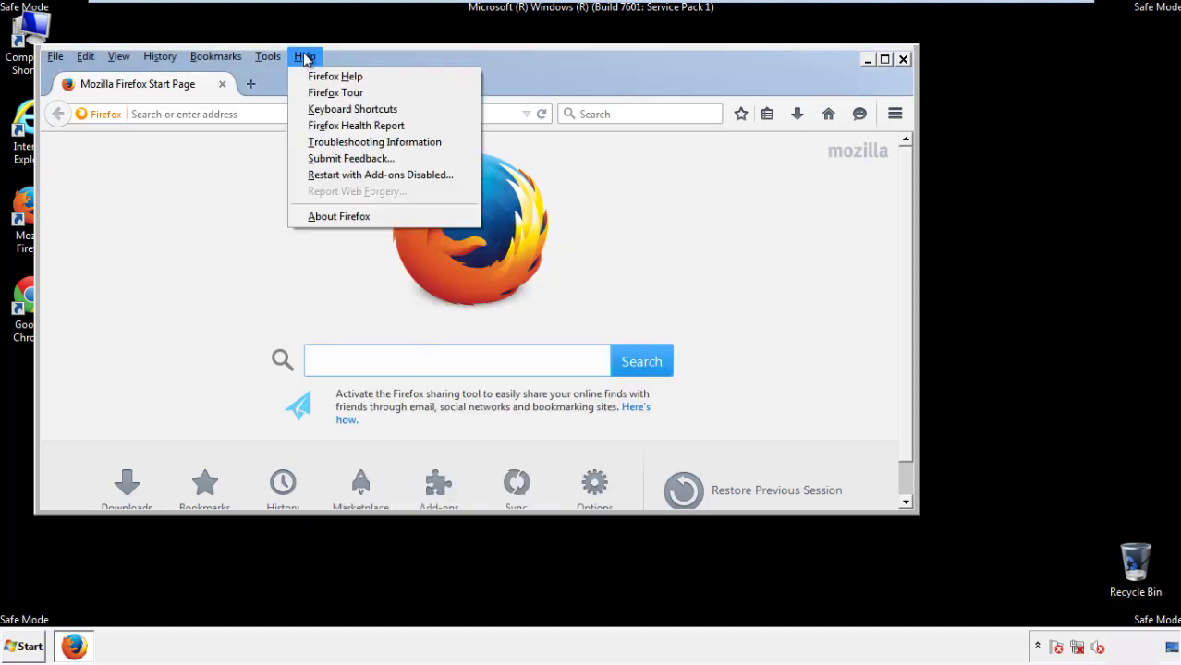
{"action": "left_click", "coordinate": [342, 142]}
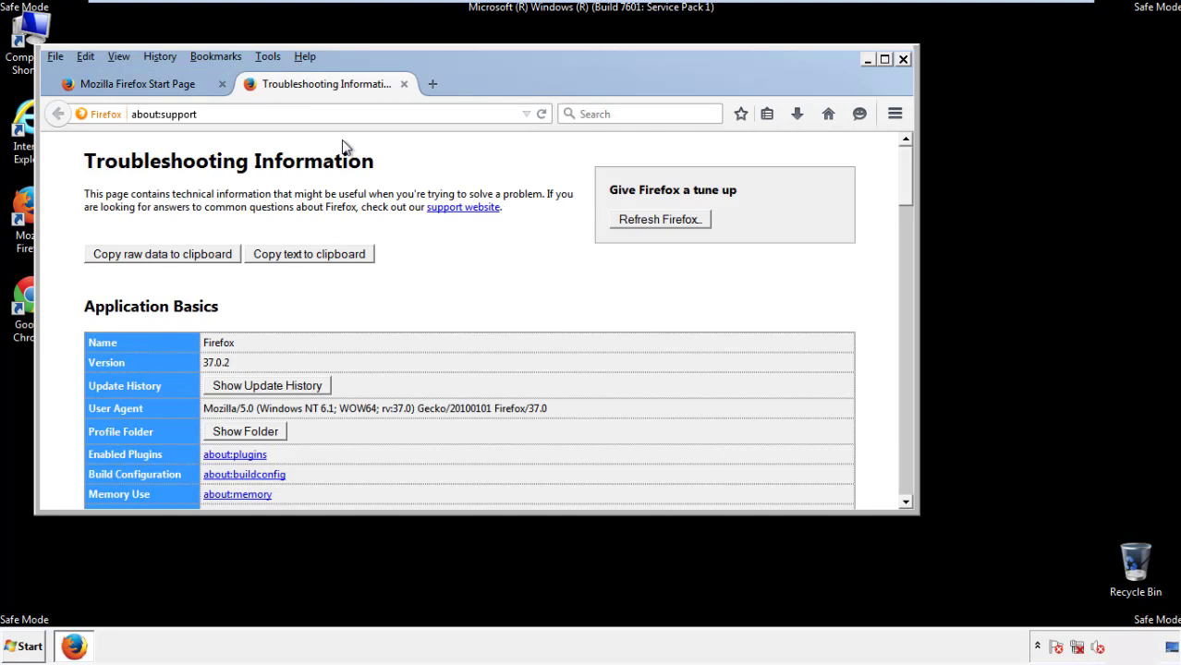
{"action": "left_click", "coordinate": [685, 222]}
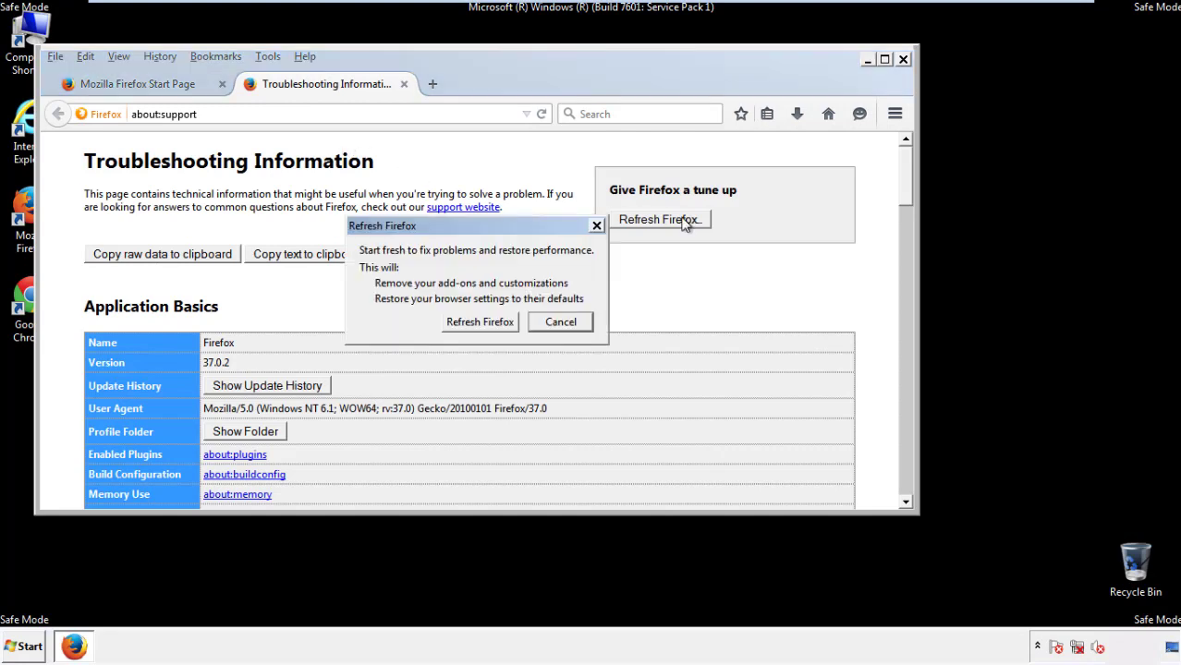
{"action": "left_click", "coordinate": [480, 322]}
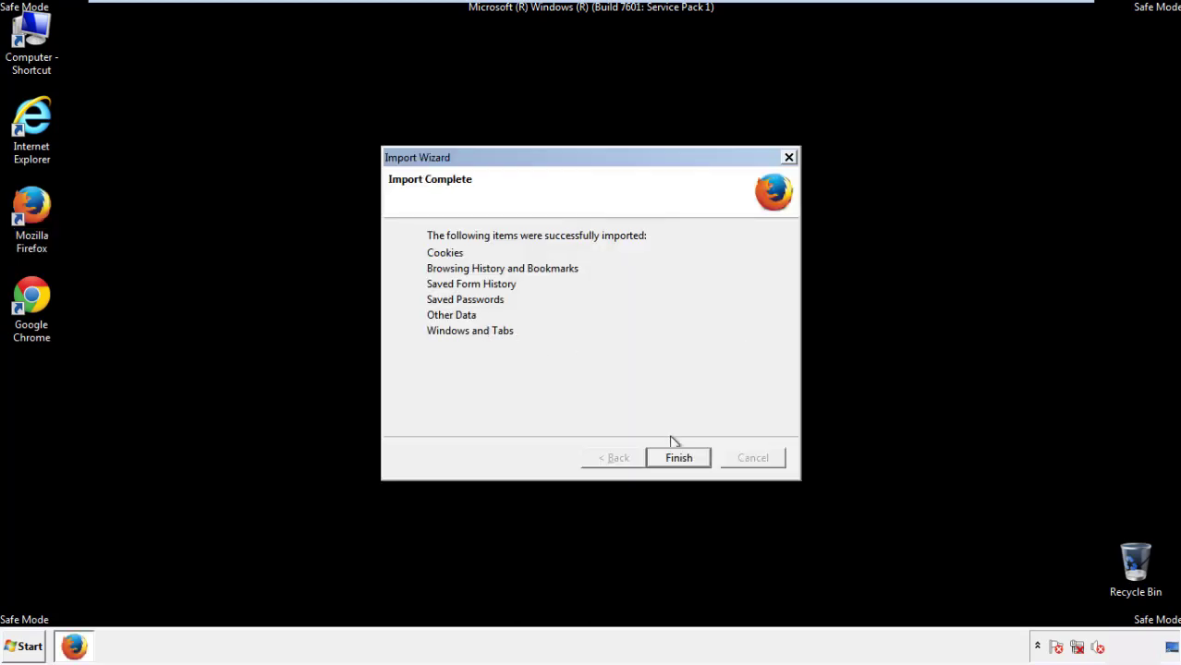
{"action": "left_click", "coordinate": [679, 459]}
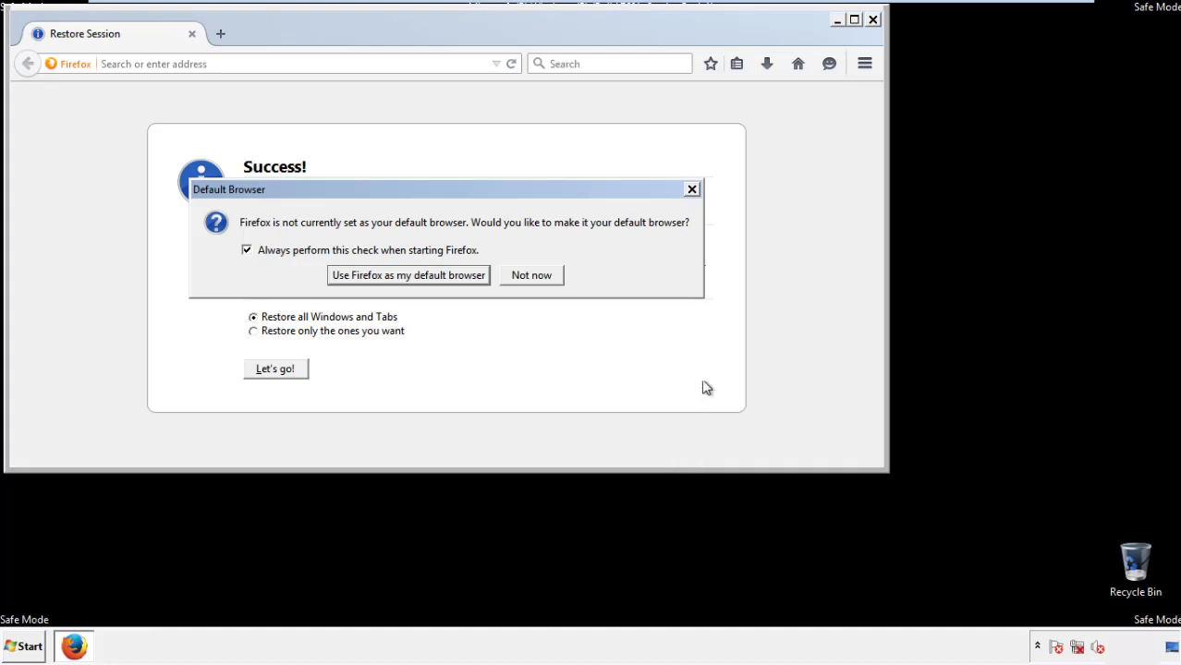
{"action": "left_click", "coordinate": [533, 277]}
{"action": "left_click", "coordinate": [872, 19]}
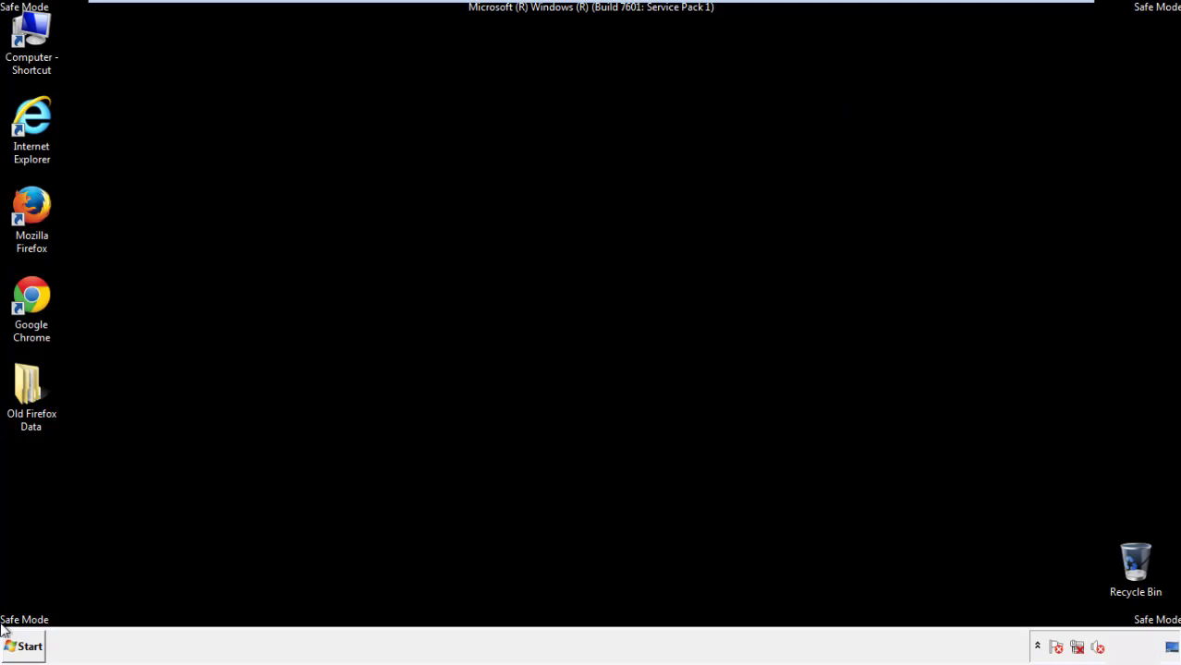
Step: Launch Chrome, dismiss the default-browser prompt, and open History from Settings
{"action": "left_click", "coordinate": [28, 294]}
{"action": "double_click", "coordinate": [28, 294]}
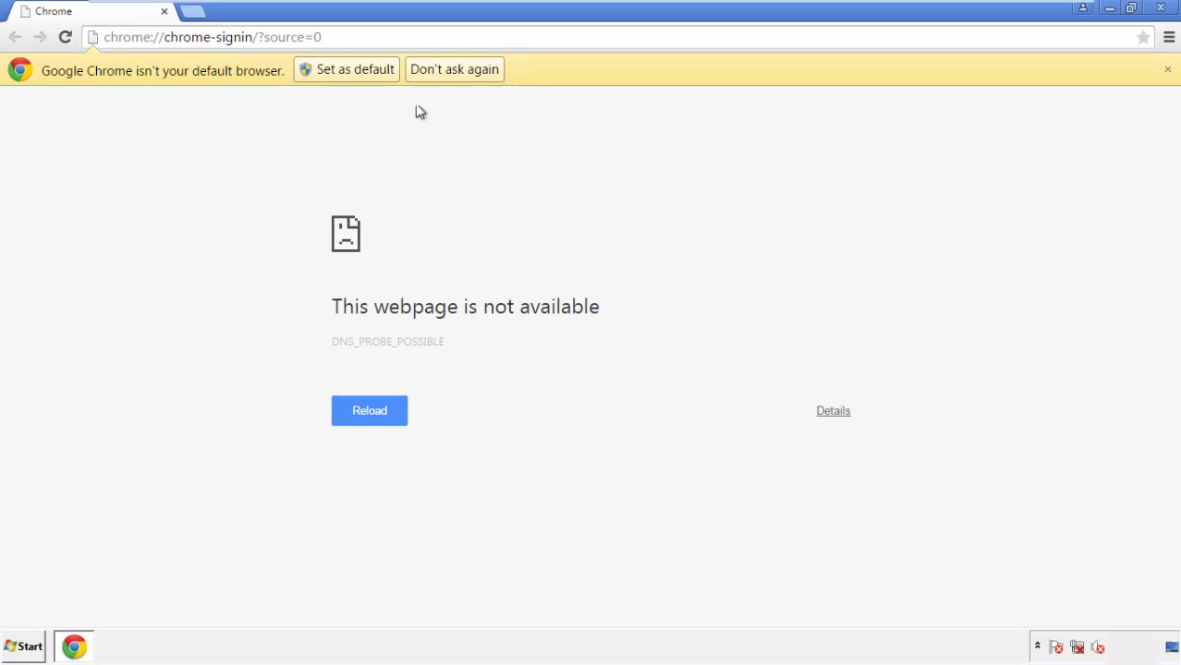
{"action": "left_click", "coordinate": [455, 69]}
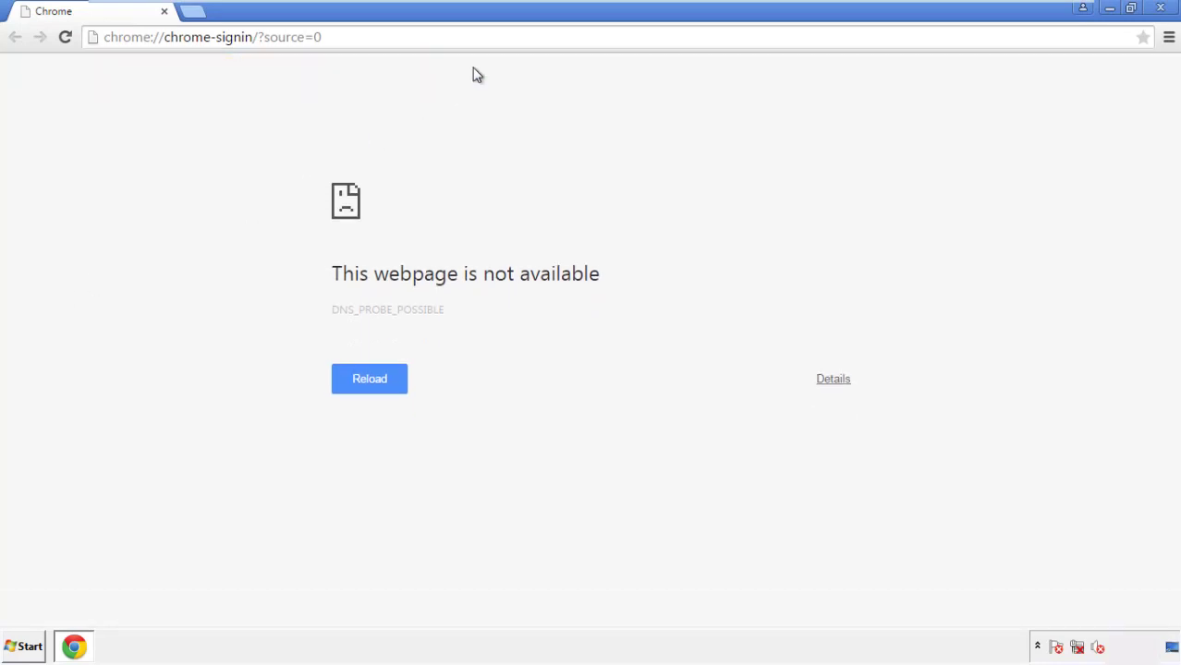
{"action": "left_click", "coordinate": [1169, 40]}
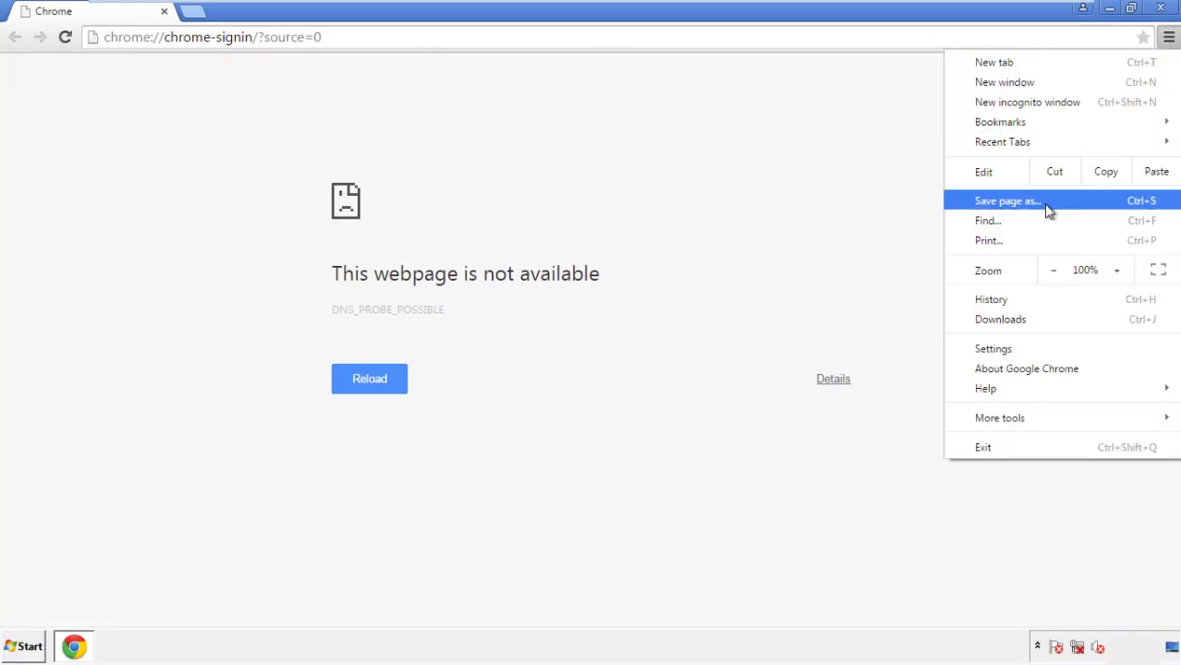
{"action": "left_click", "coordinate": [998, 348]}
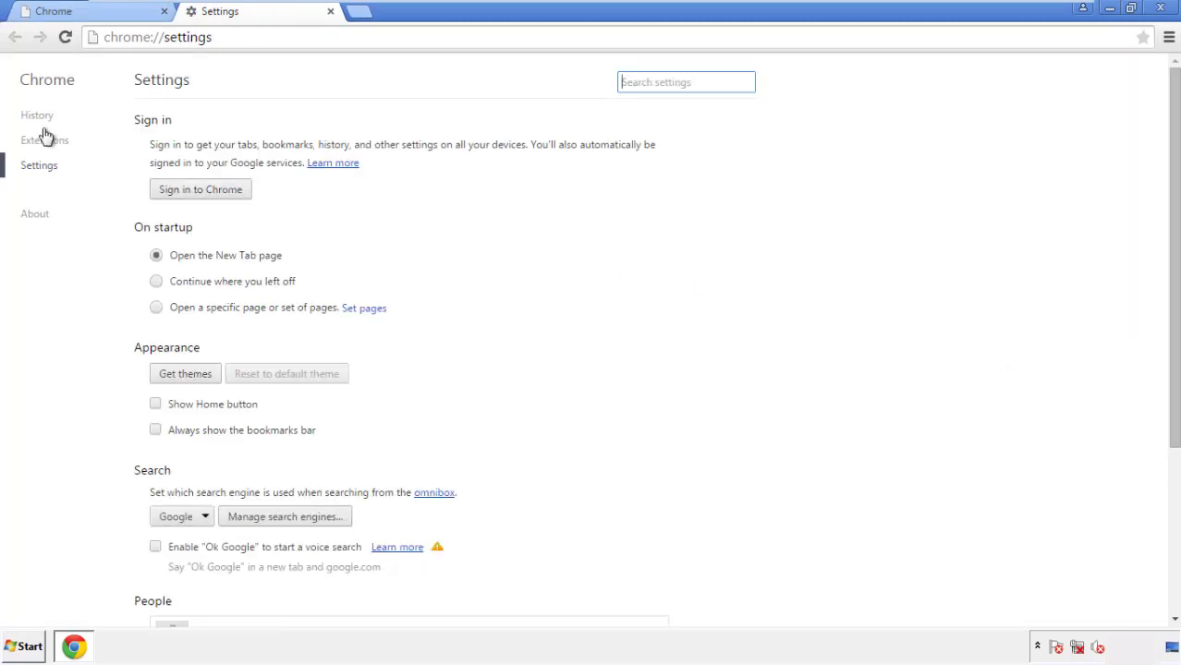
{"action": "left_click", "coordinate": [41, 118]}
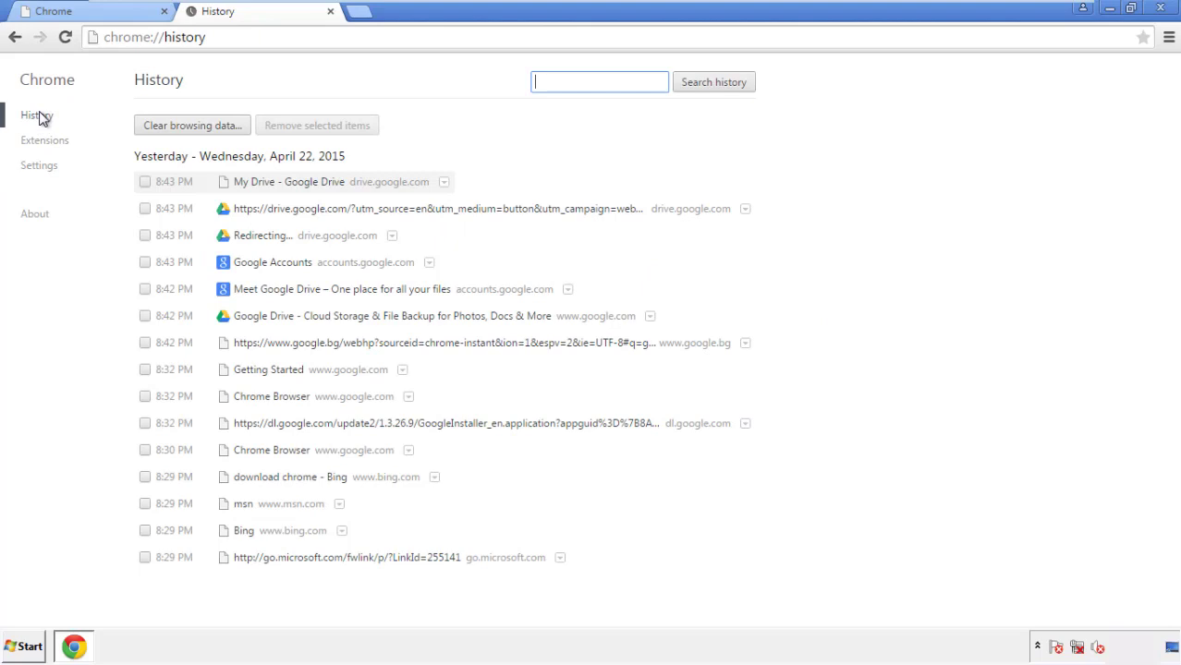
Step: Clear Chrome browsing data from the beginning of time, including autofill form data
{"action": "left_click", "coordinate": [179, 127]}
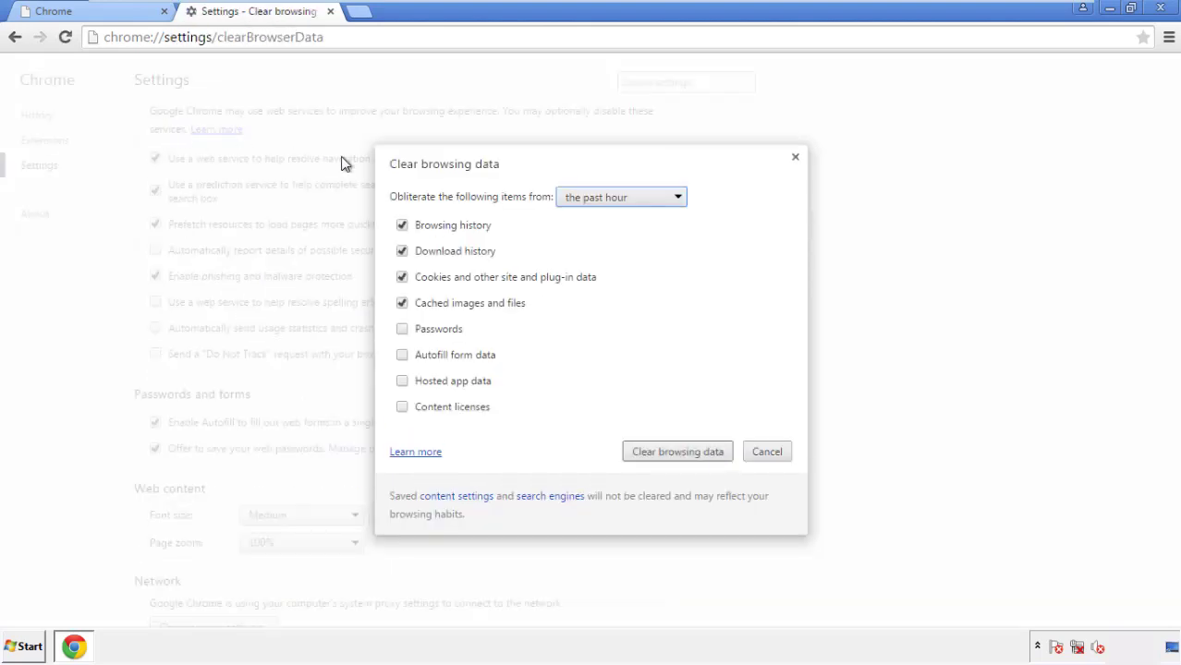
{"action": "left_click", "coordinate": [593, 197]}
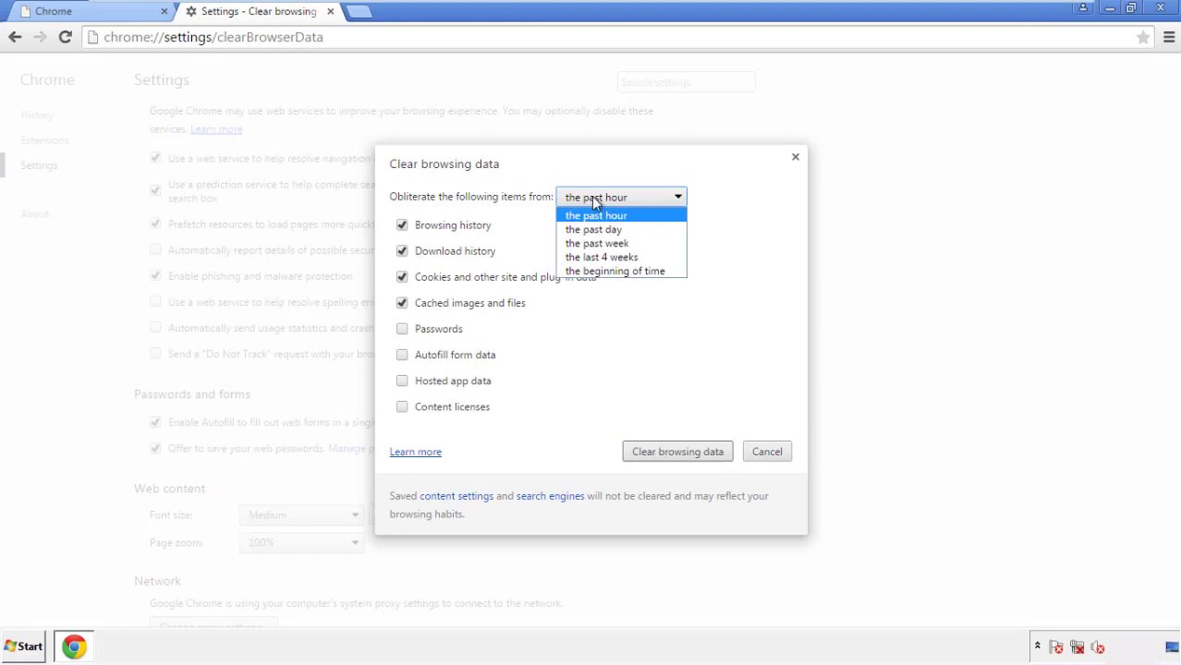
{"action": "left_click", "coordinate": [591, 272]}
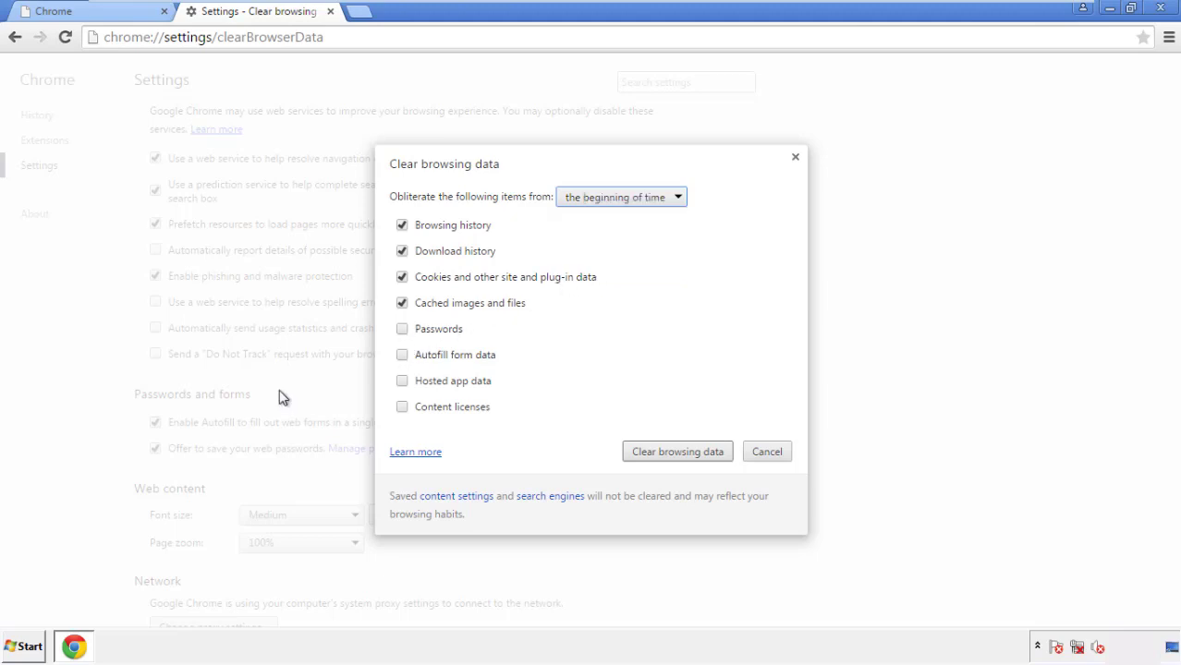
{"action": "left_click", "coordinate": [405, 359]}
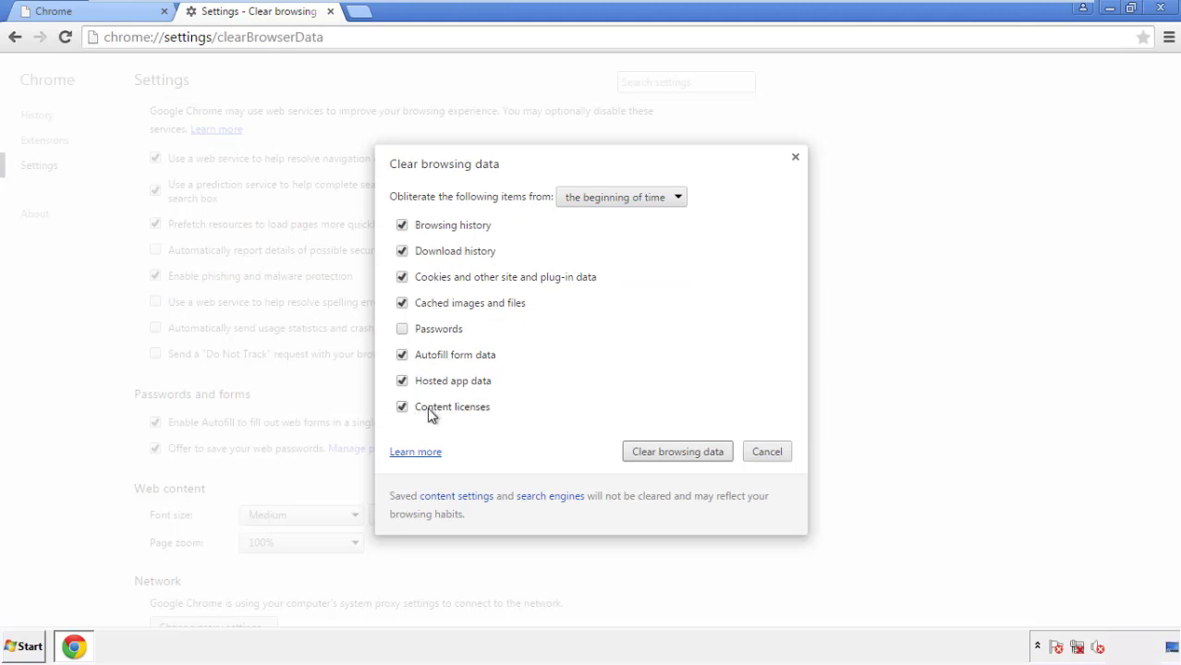
{"action": "left_click", "coordinate": [662, 453]}
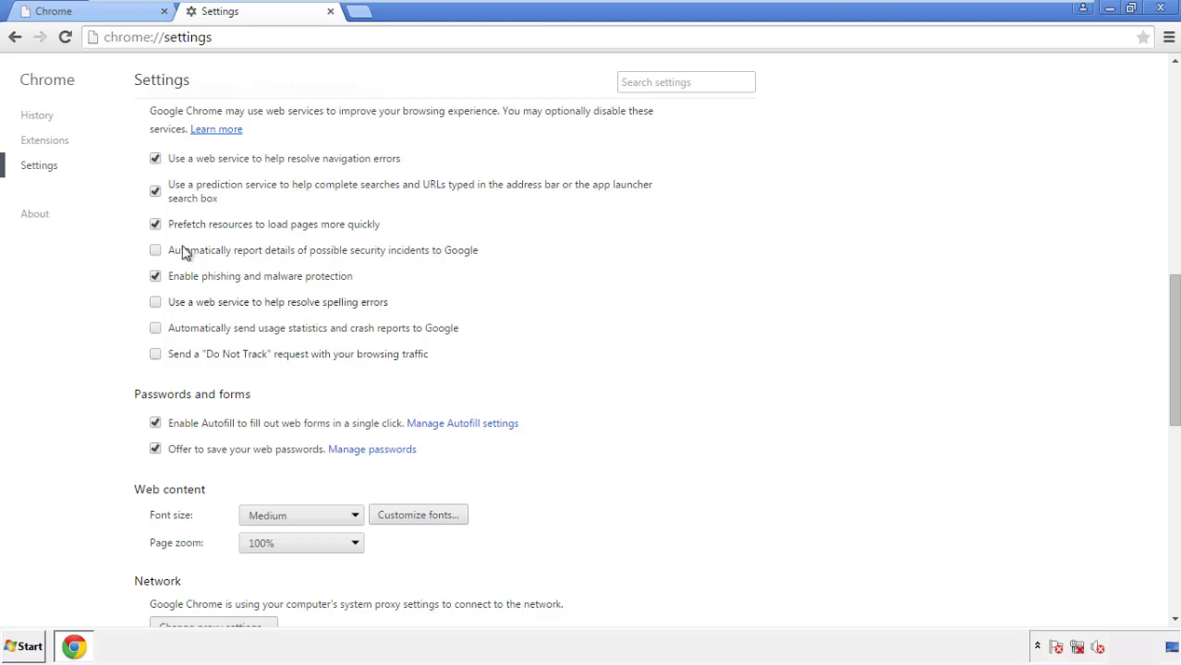
Step: Reset Chrome settings to their original defaults, then close the browser
{"action": "left_click_drag", "start_coordinate": [1174, 294], "coordinate": [1172, 496]}
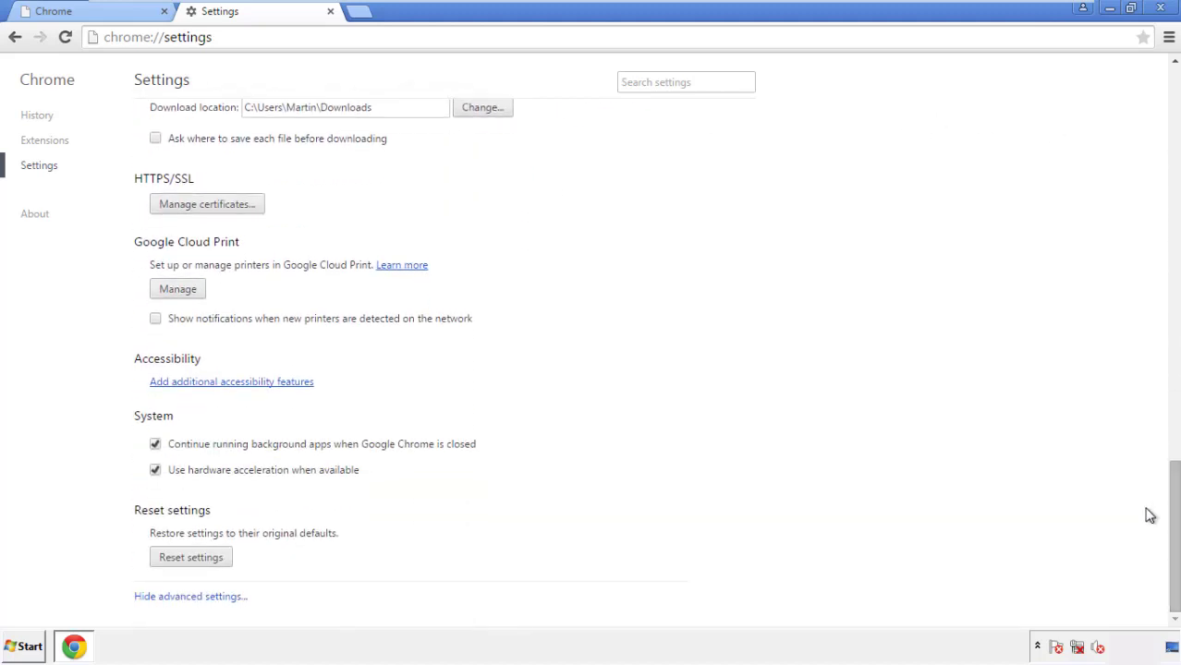
{"action": "left_click", "coordinate": [191, 558]}
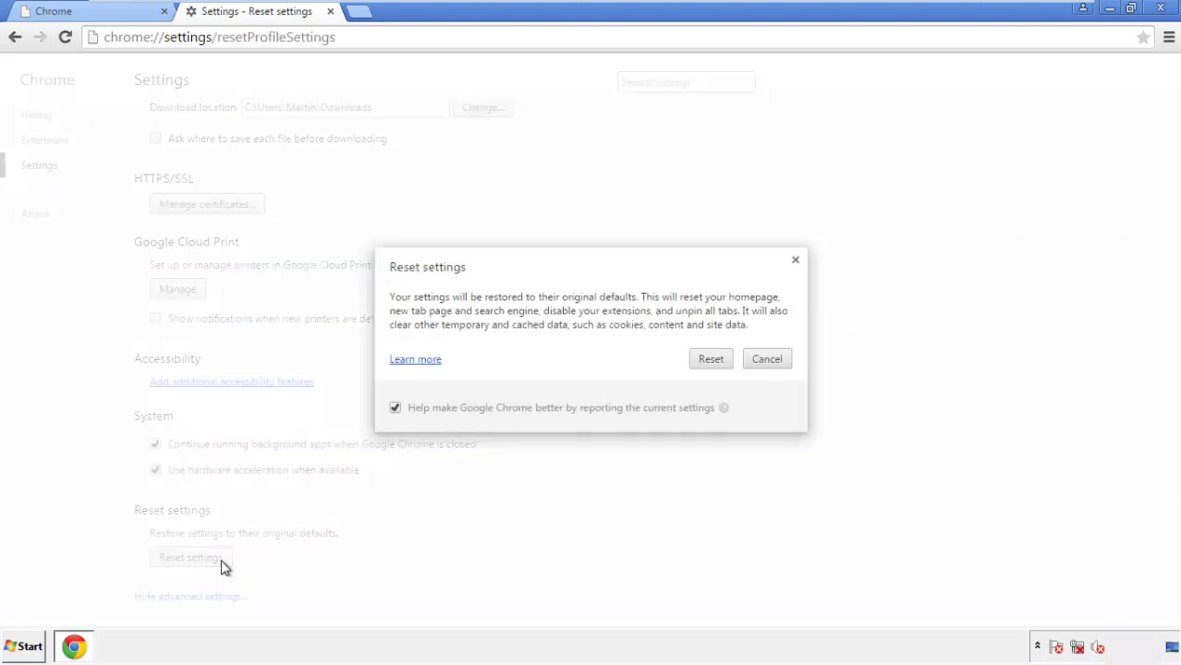
{"action": "left_click", "coordinate": [710, 360]}
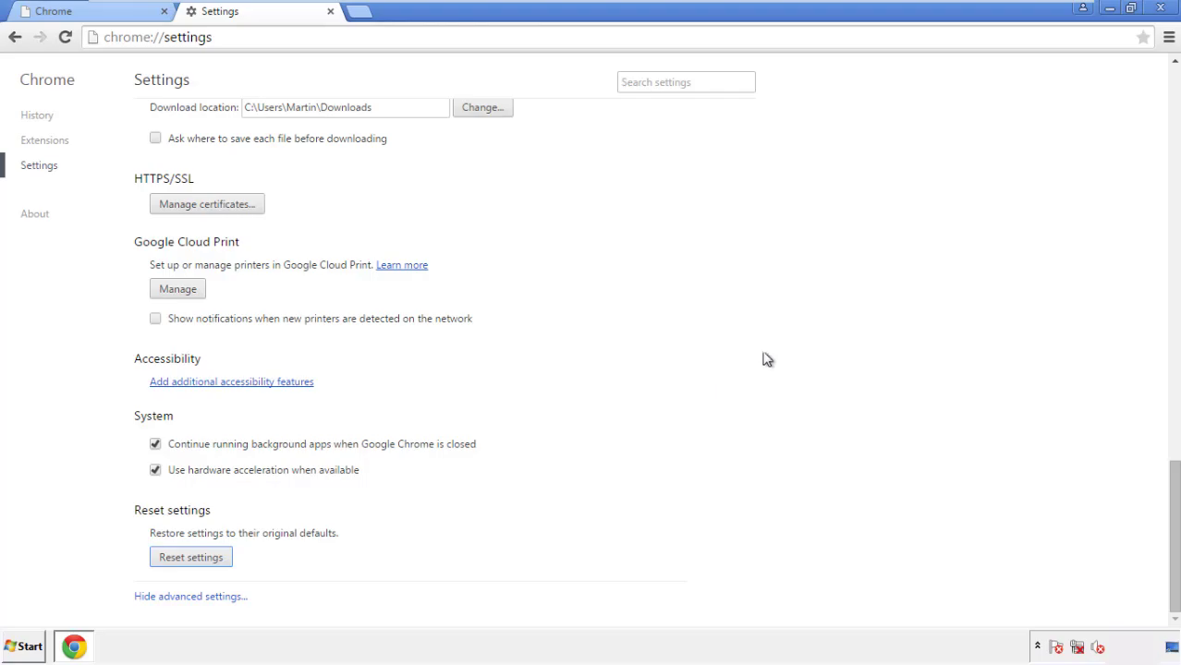
{"action": "left_click", "coordinate": [1161, 8]}
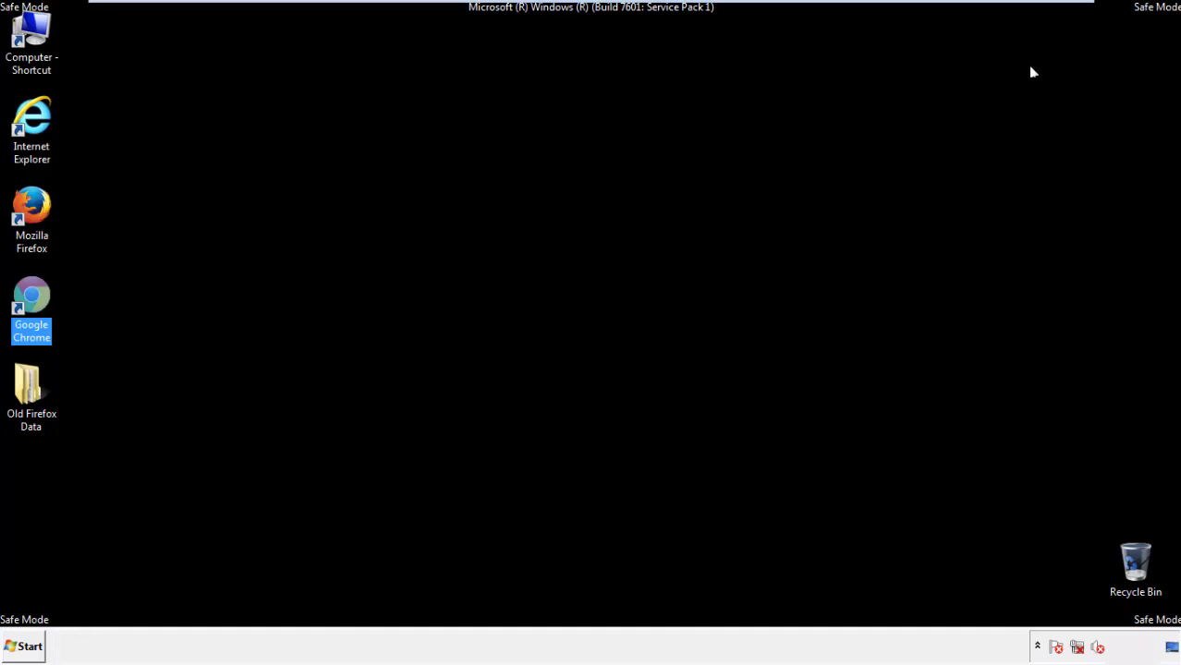
Step: Launch Firefox, remove Search Mine in the Add-ons Manager, and close Firefox
{"action": "left_click", "coordinate": [637, 298]}
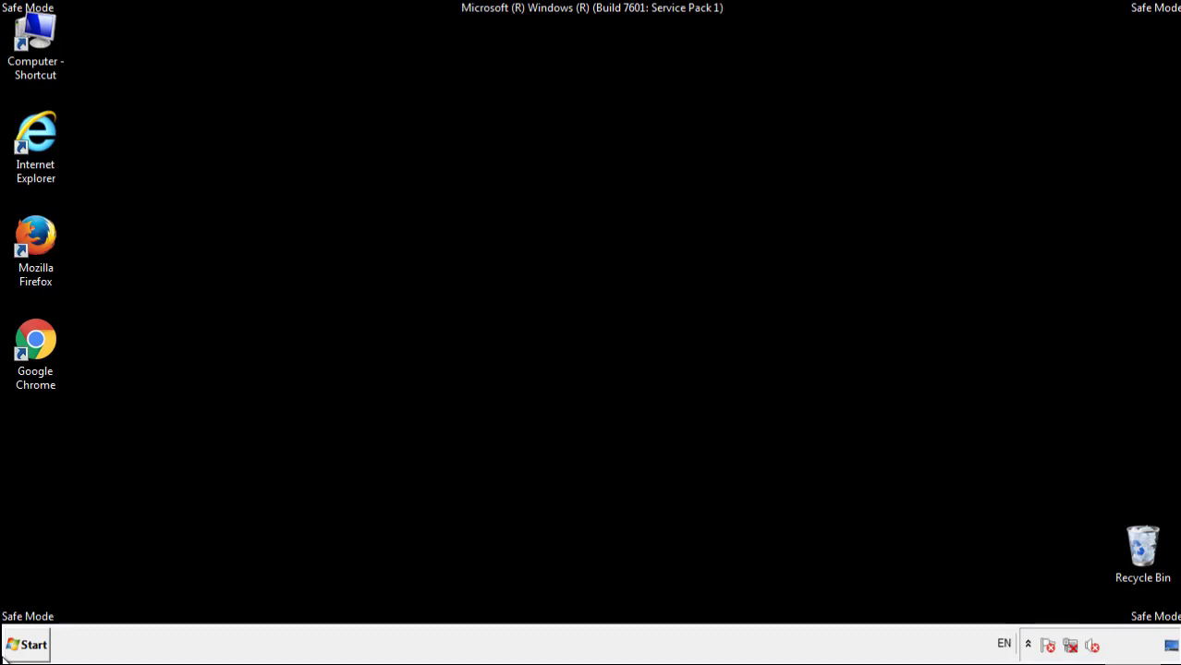
{"action": "double_click", "coordinate": [45, 229]}
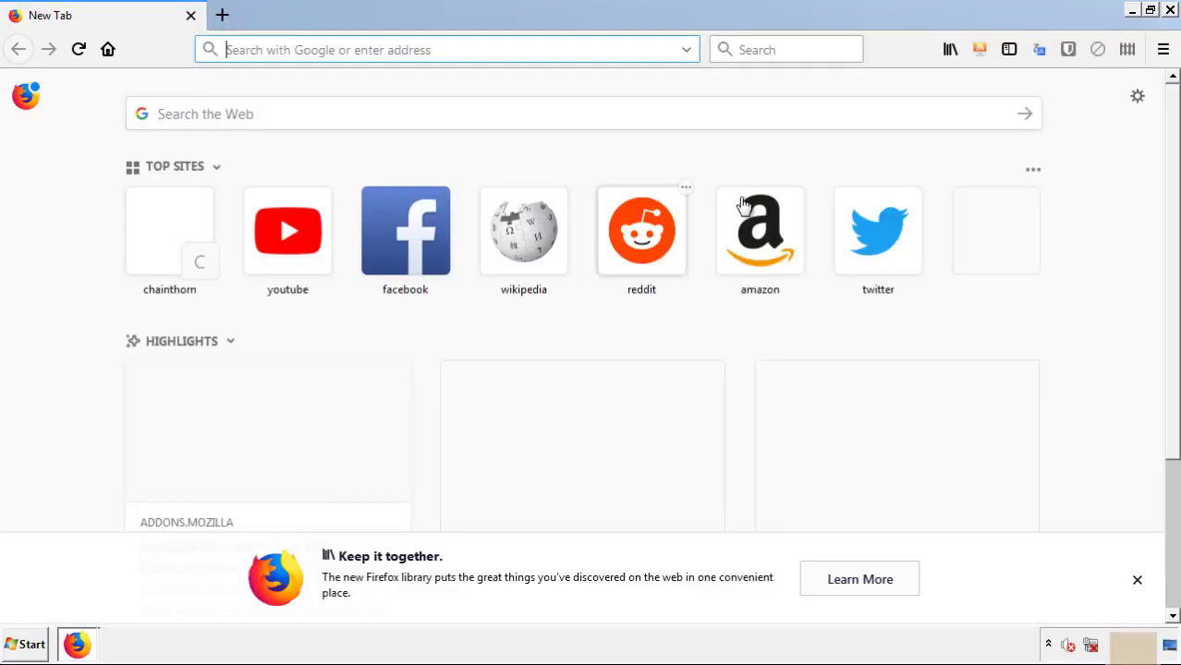
{"action": "left_click", "coordinate": [1162, 49]}
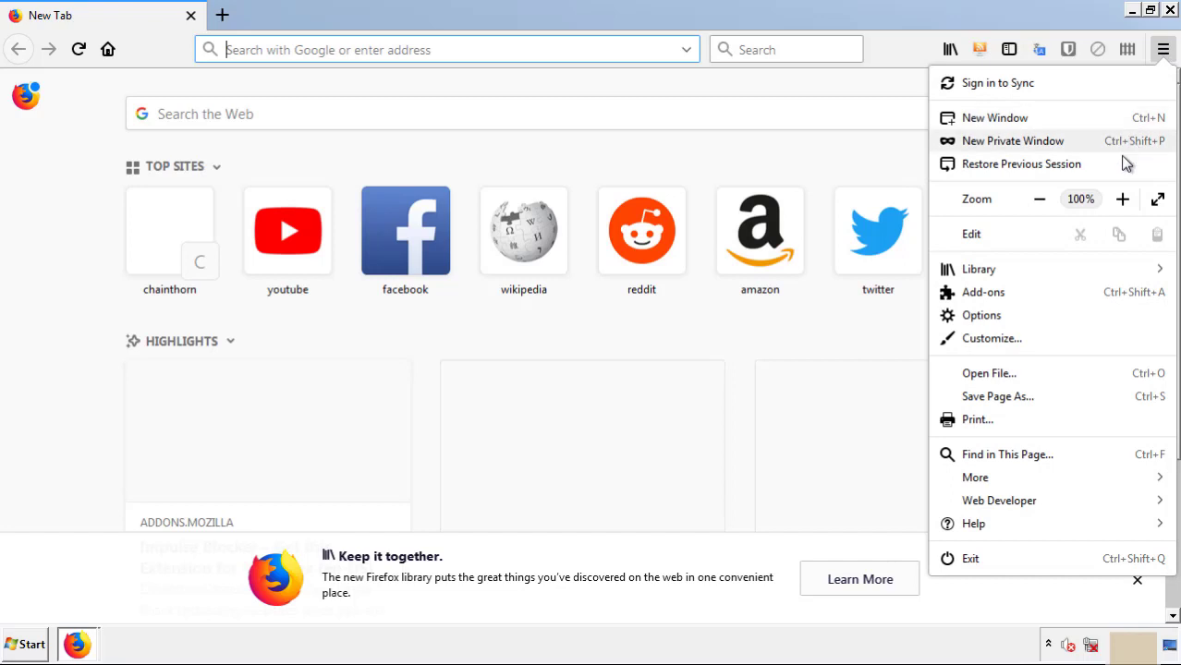
{"action": "left_click", "coordinate": [1090, 301]}
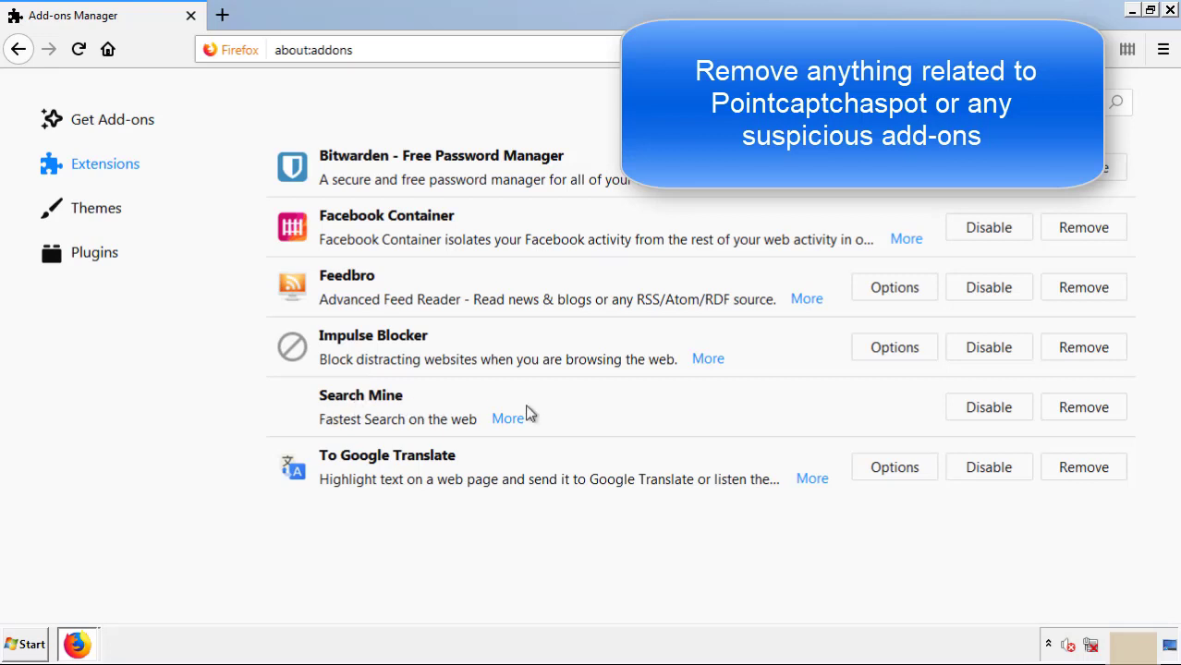
{"action": "left_click", "coordinate": [1080, 416]}
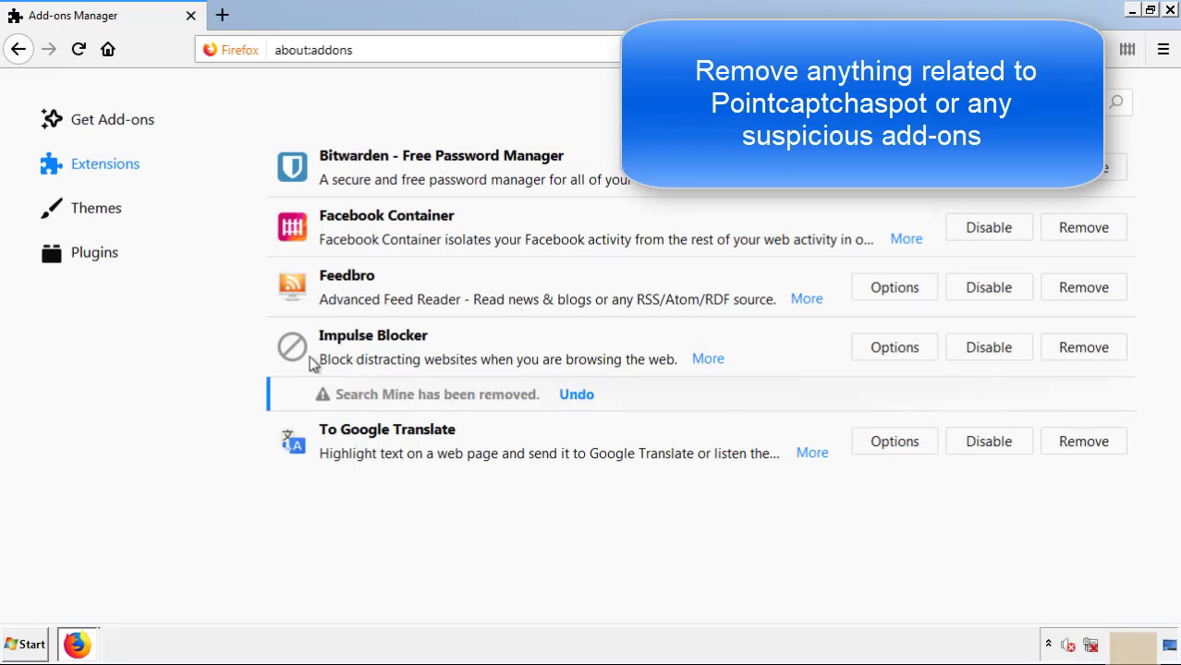
{"action": "left_click", "coordinate": [1170, 11]}
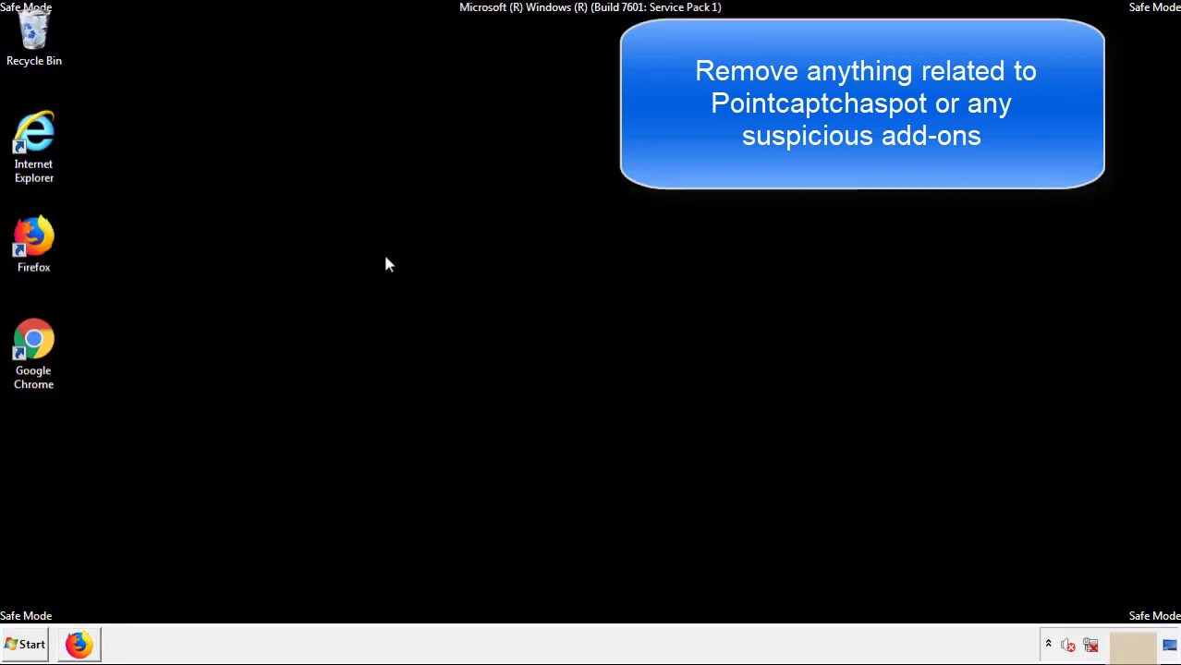
Step: Remove the Search Mine extension from Chrome's Extensions page and confirm
{"action": "double_click", "coordinate": [34, 361]}
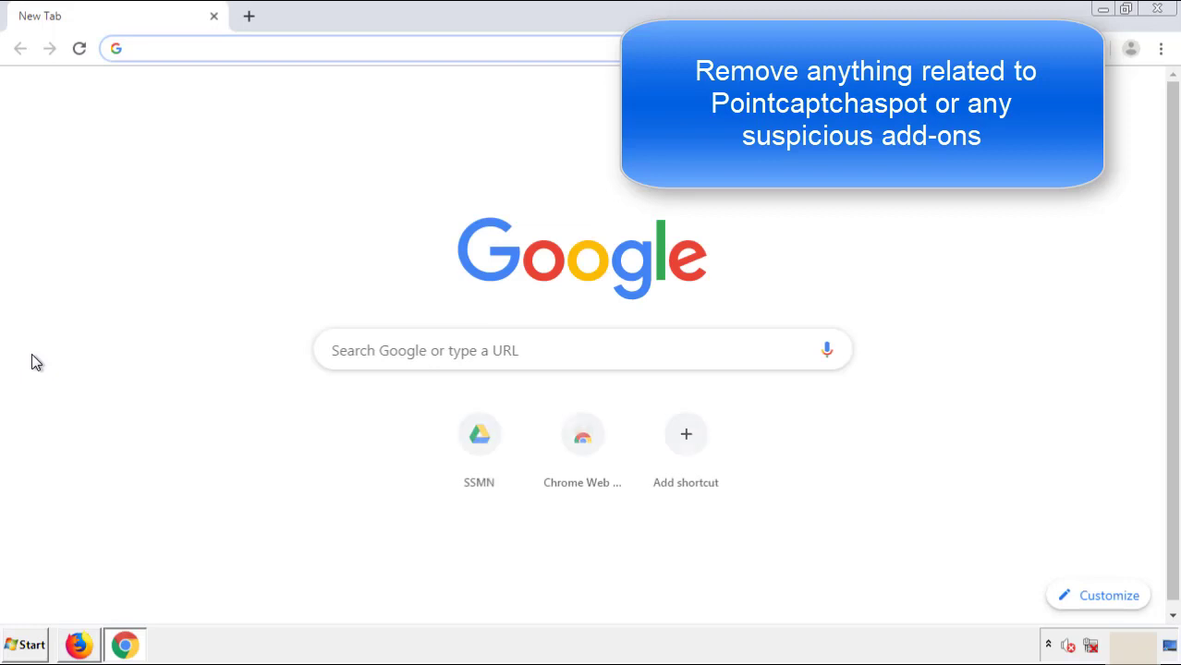
{"action": "left_click", "coordinate": [1161, 48]}
{"action": "mouse_move", "coordinate": [1057, 321]}
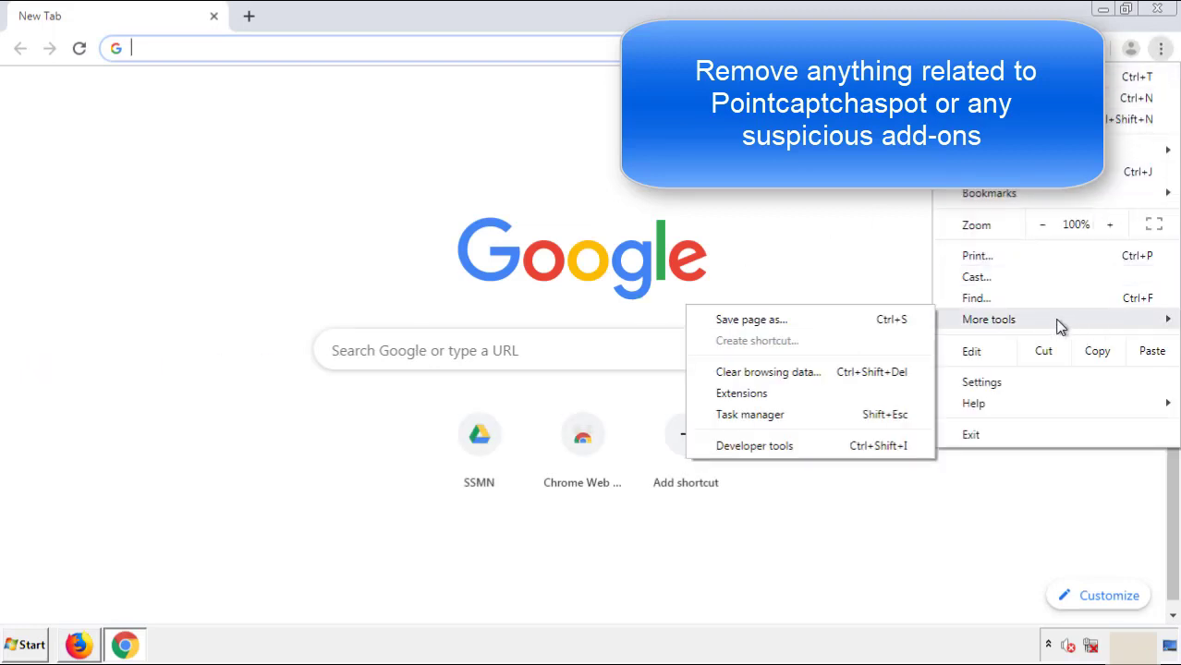
{"action": "left_click", "coordinate": [750, 393]}
{"action": "scroll", "coordinate": [332, 309], "scroll_direction": "down", "scroll_amount": 10}
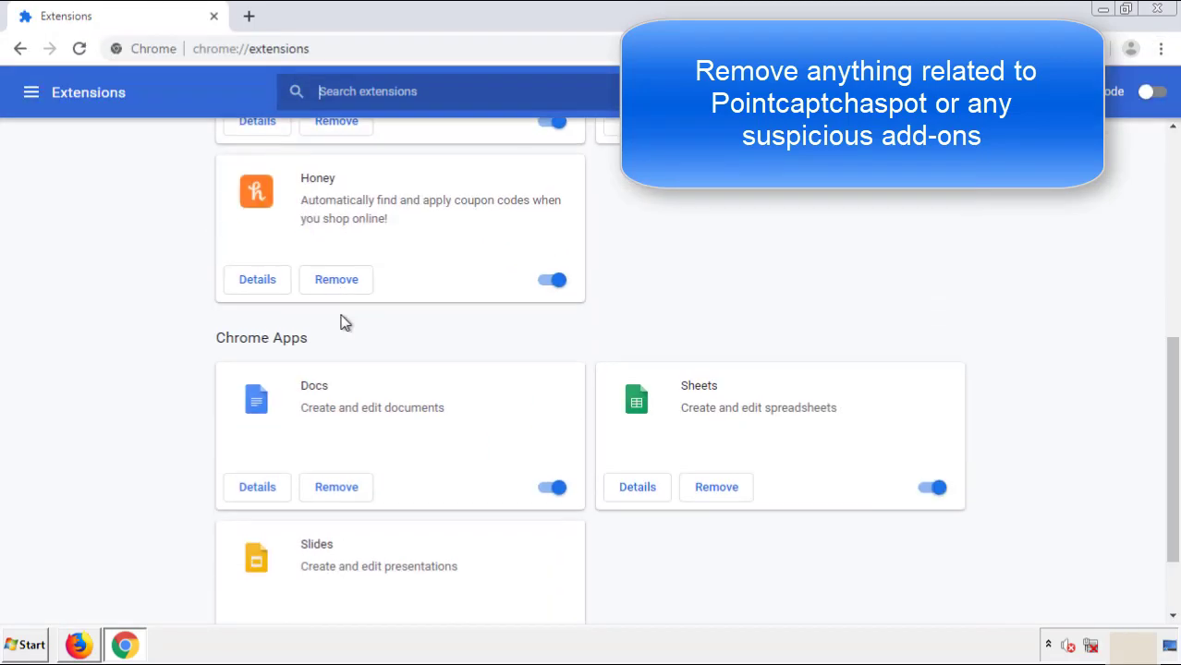
{"action": "scroll", "coordinate": [448, 337], "scroll_direction": "up", "scroll_amount": 10}
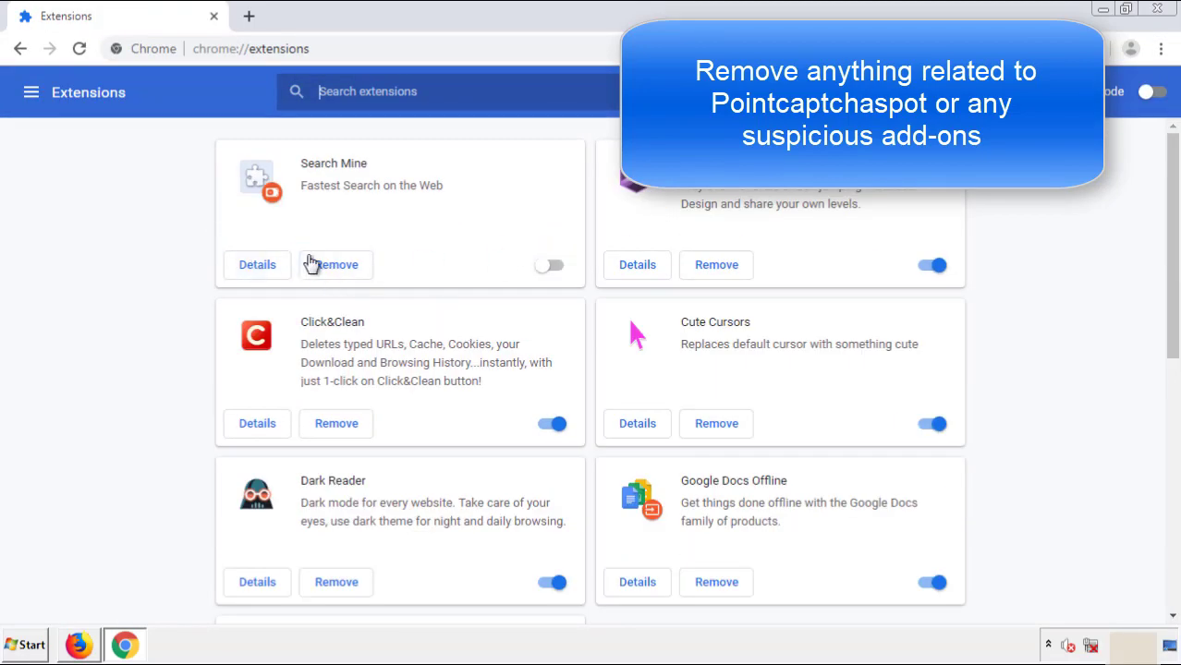
{"action": "left_click", "coordinate": [334, 268]}
{"action": "key", "text": "Return"}
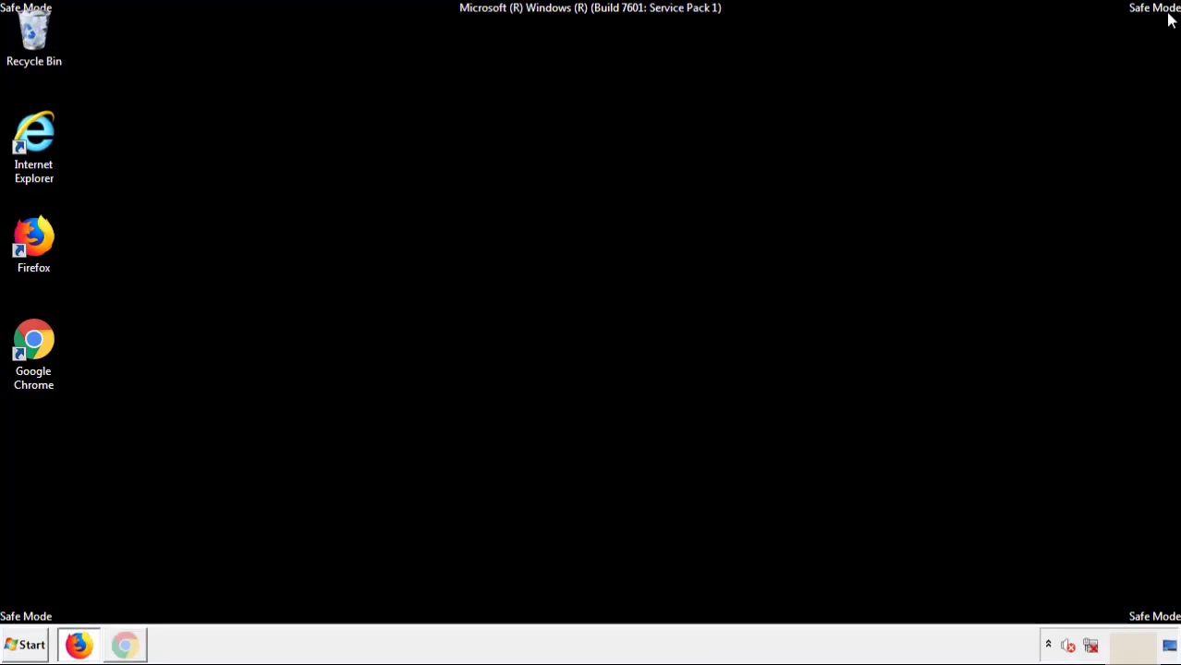
Step: Restart the computer from the Start menu's shut-down options
{"action": "left_click", "coordinate": [30, 650]}
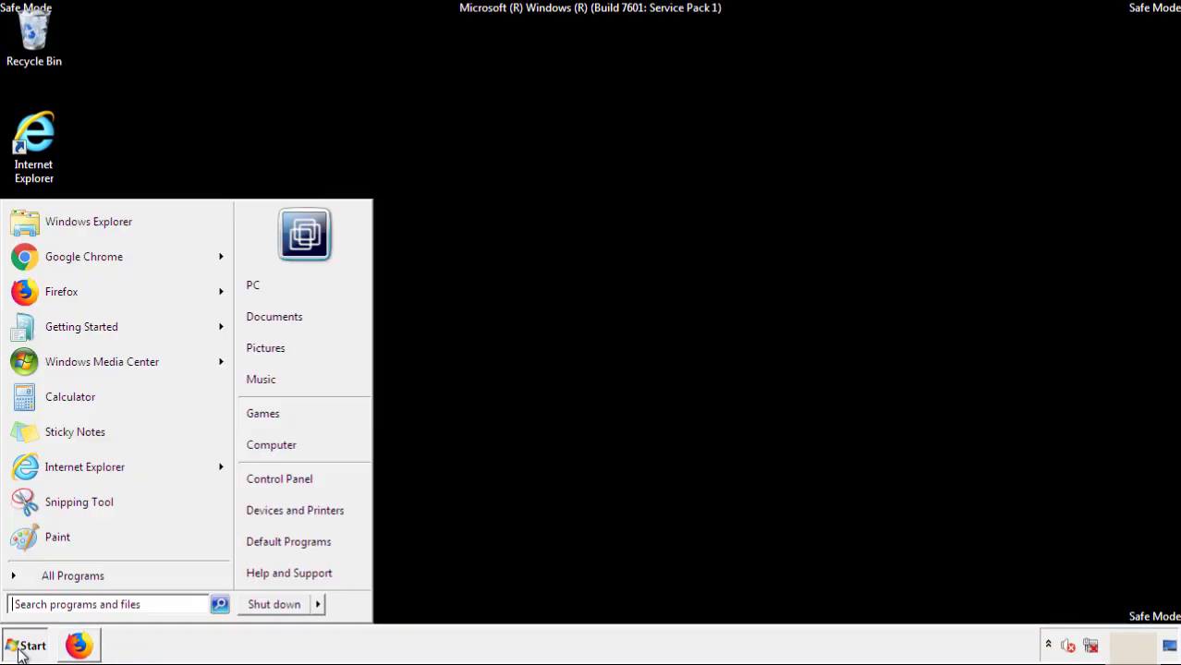
{"action": "mouse_move", "coordinate": [319, 607]}
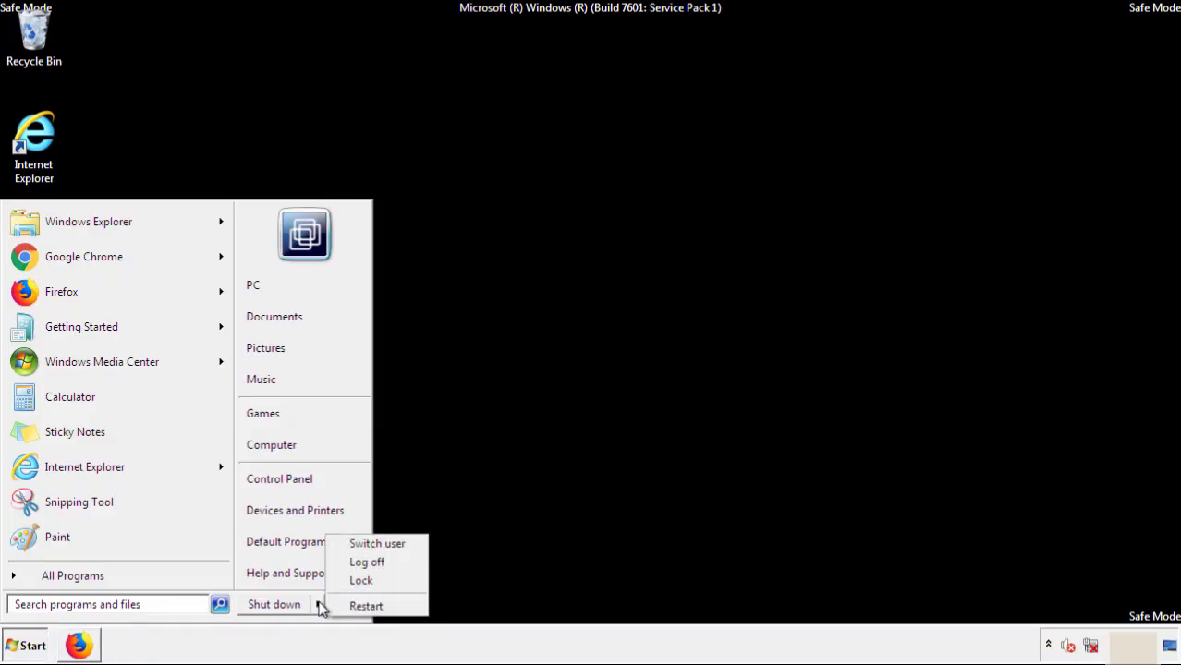
{"action": "left_click", "coordinate": [366, 605]}
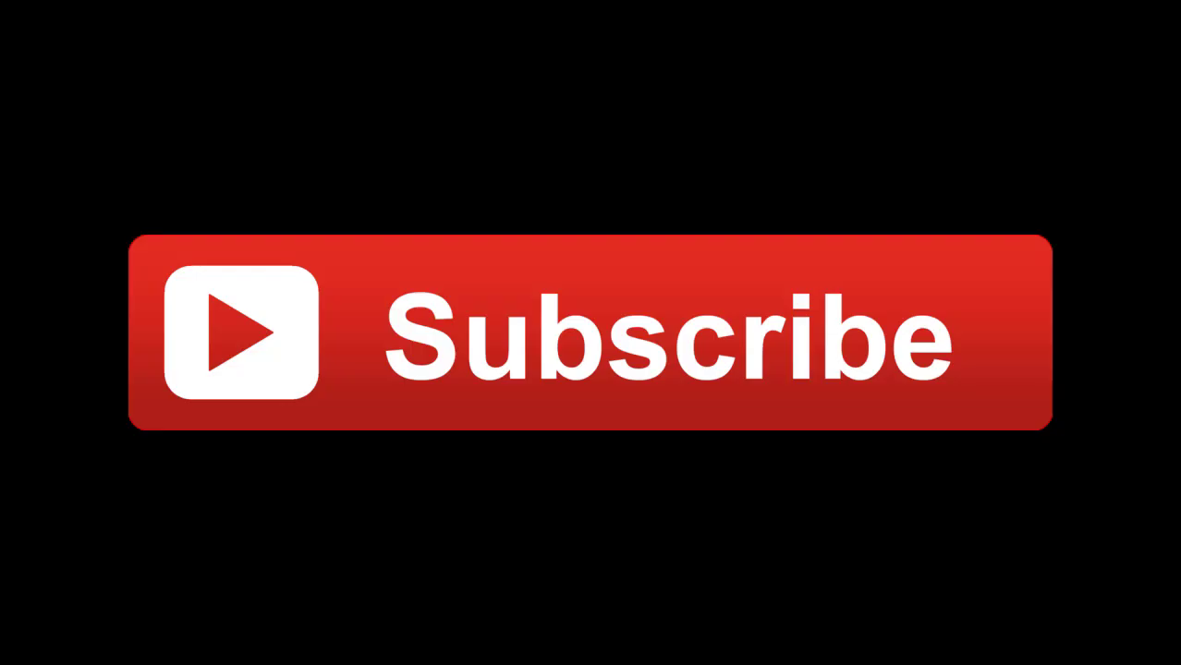